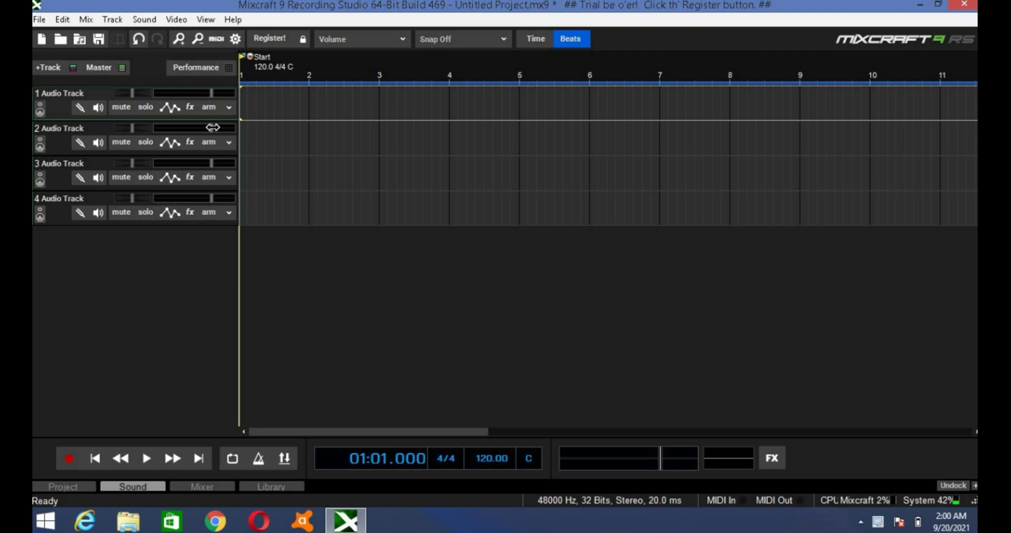
Add GSnap Pitch Correction (Subtle Pitch Correction preset) to track 1 and close the effect list
left_click(190, 109)
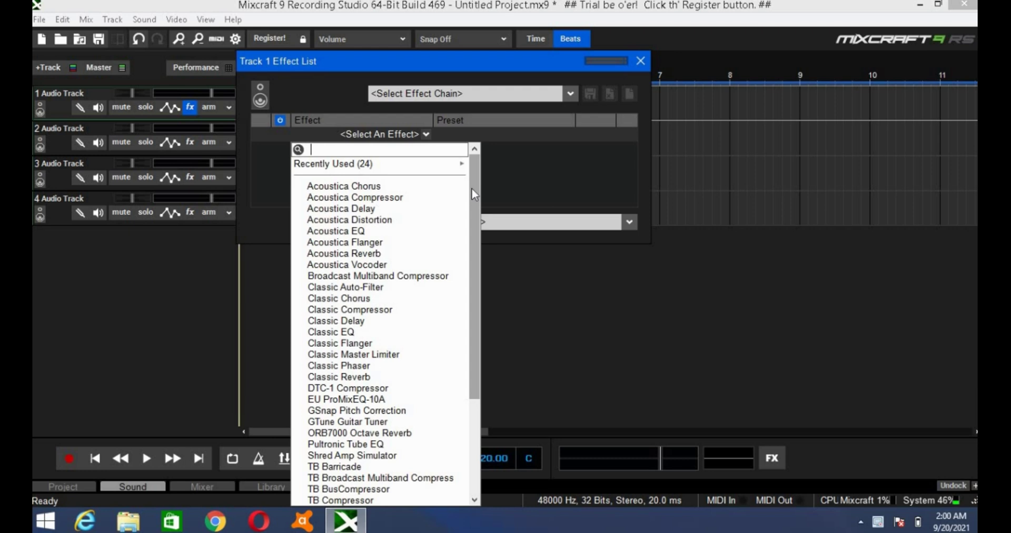
left_click_drag(475, 228, 486, 330)
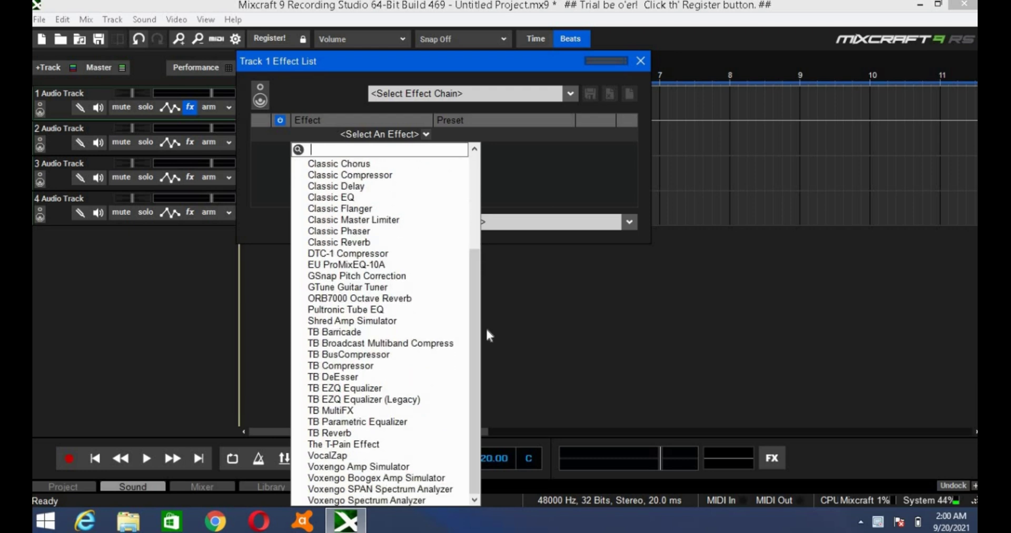
left_click(406, 276)
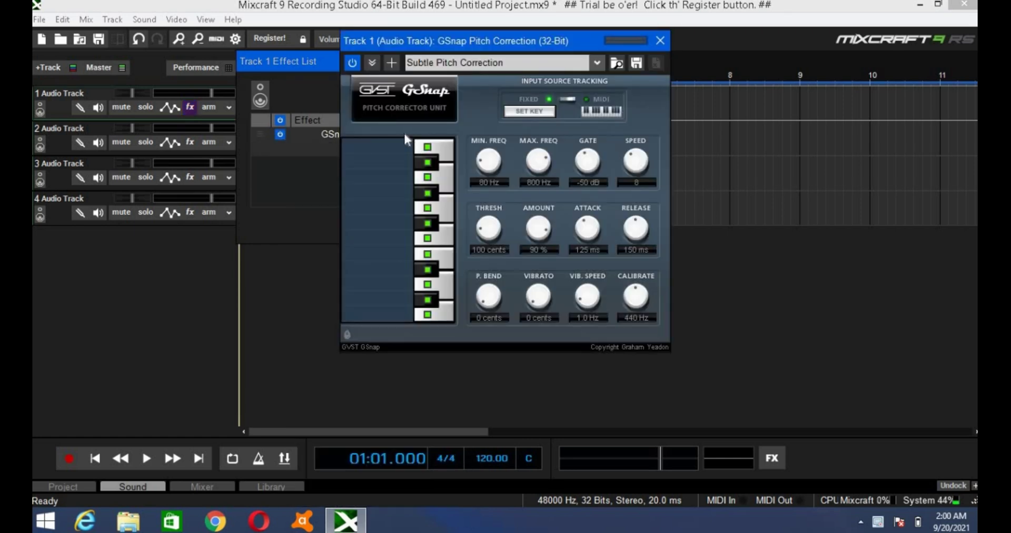
left_click(327, 59)
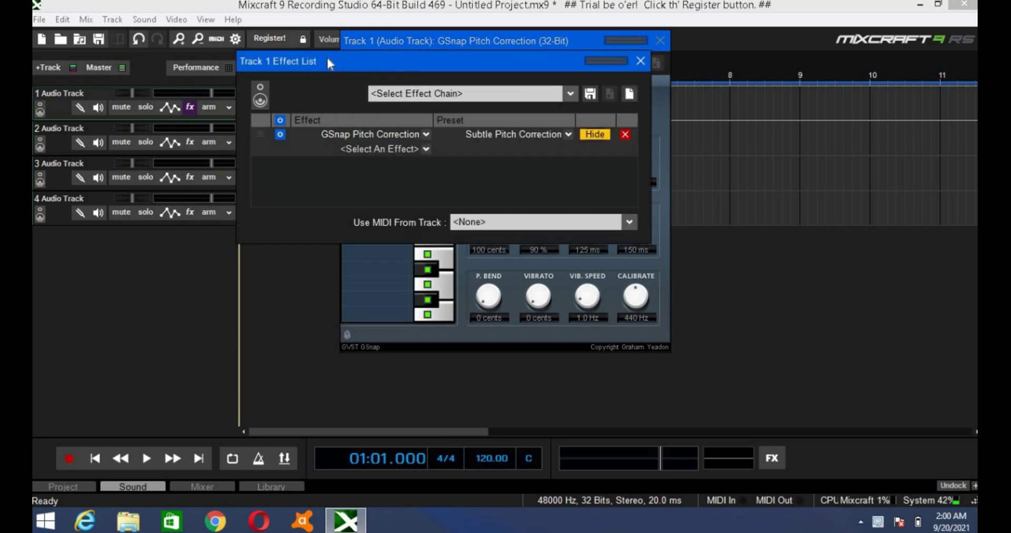
left_click(640, 62)
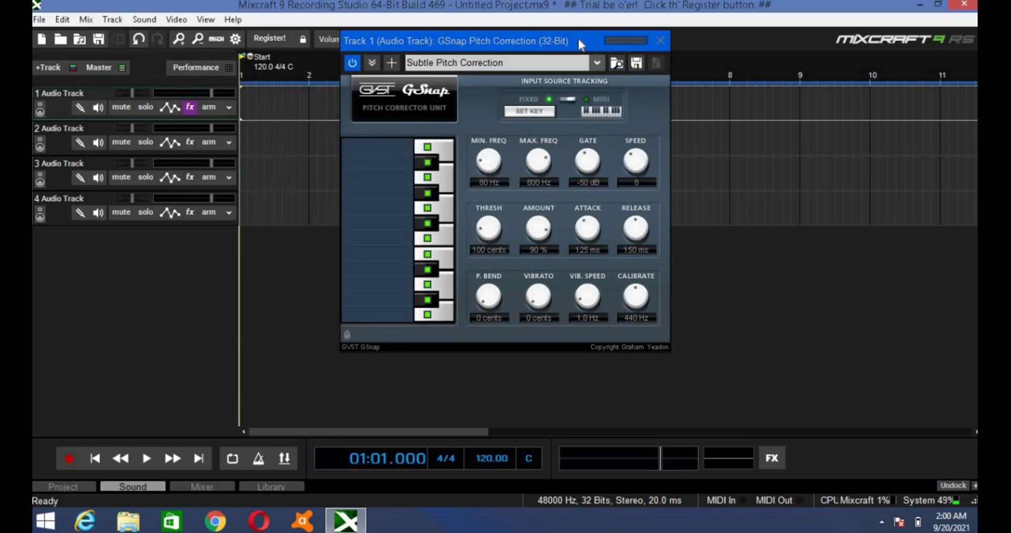
Move the GSnap window aside, check its preset list without changing it, and close the editor
left_click_drag(578, 39, 403, 85)
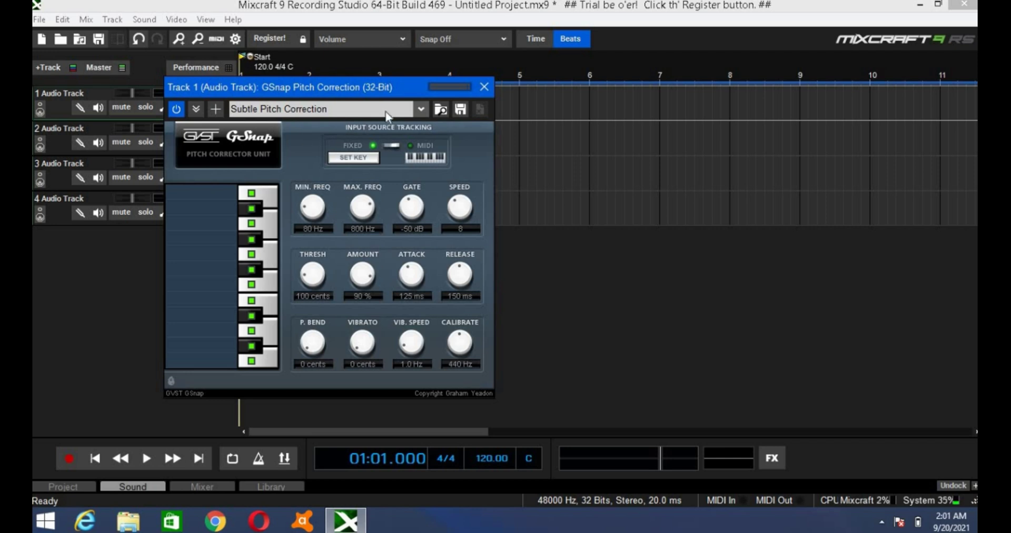
left_click(417, 107)
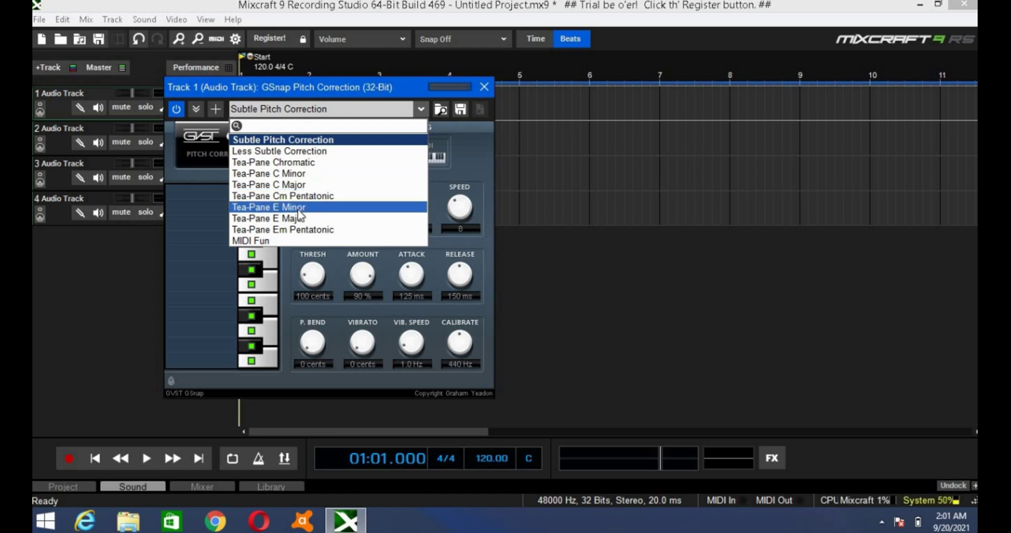
left_click(454, 135)
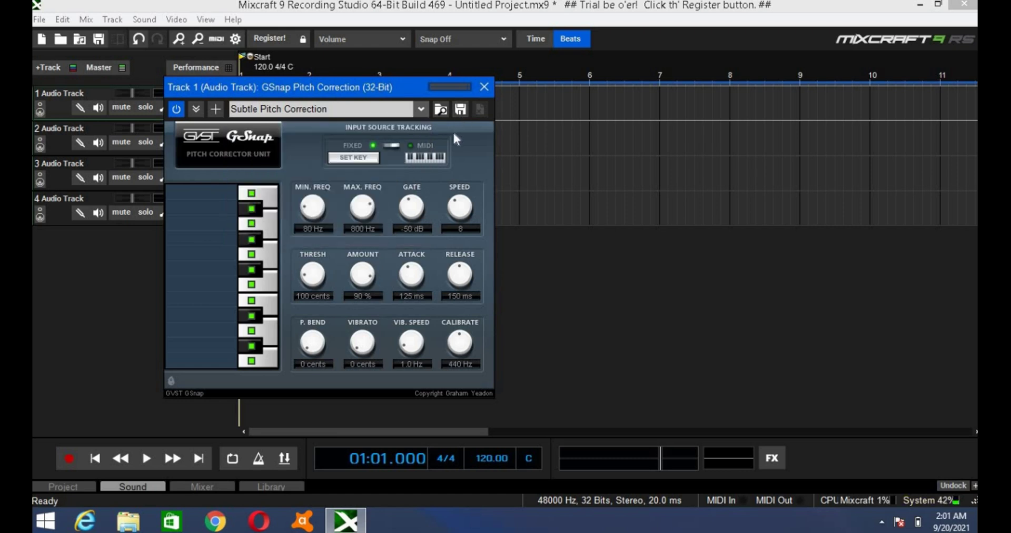
left_click(484, 86)
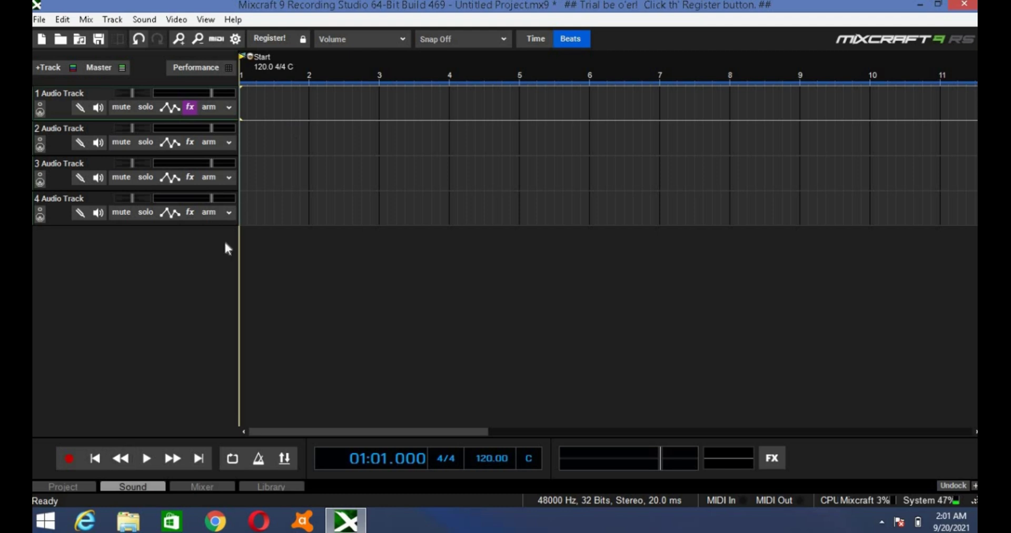
Arm track 2 and record a vocal clip about four bars long
left_click(203, 107)
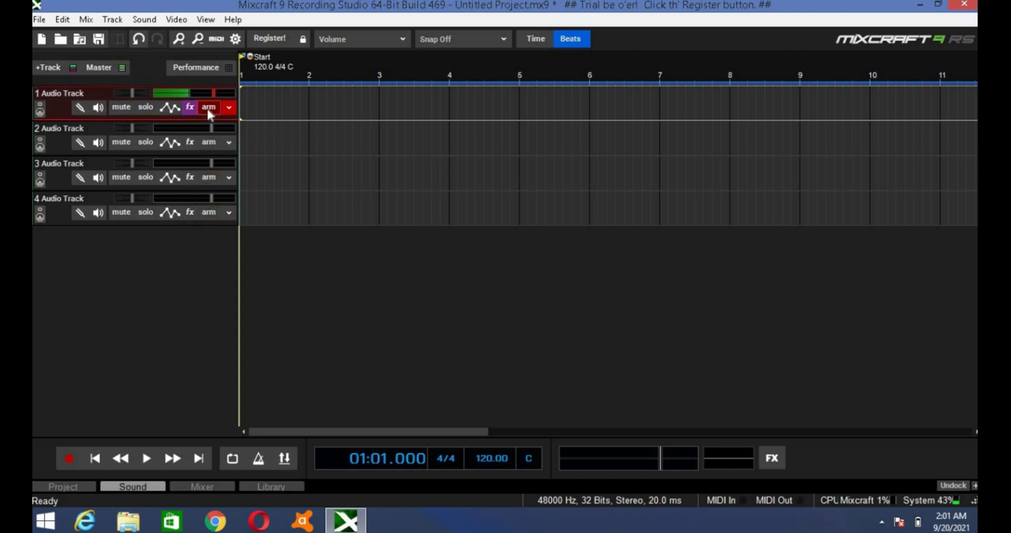
left_click(208, 107)
left_click(209, 143)
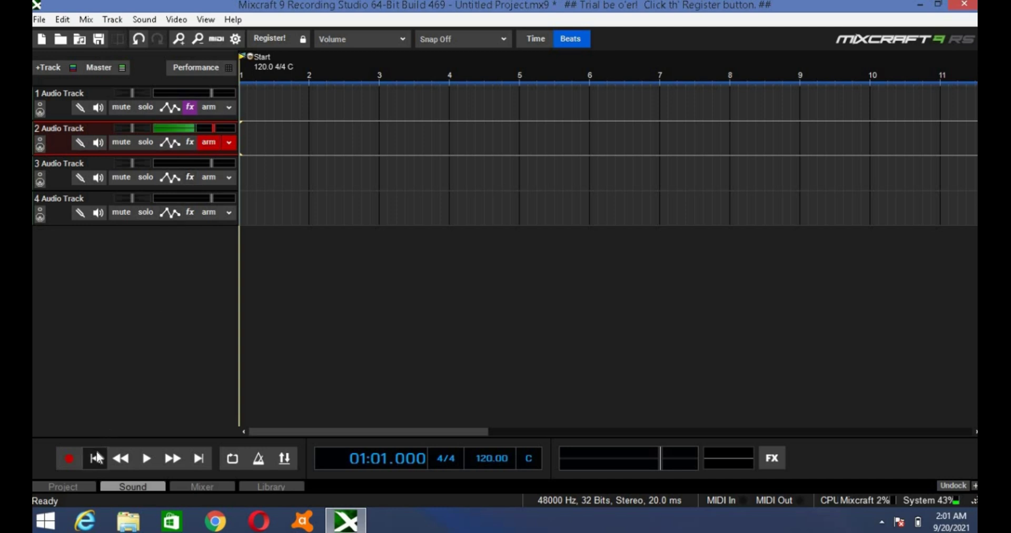
left_click(68, 457)
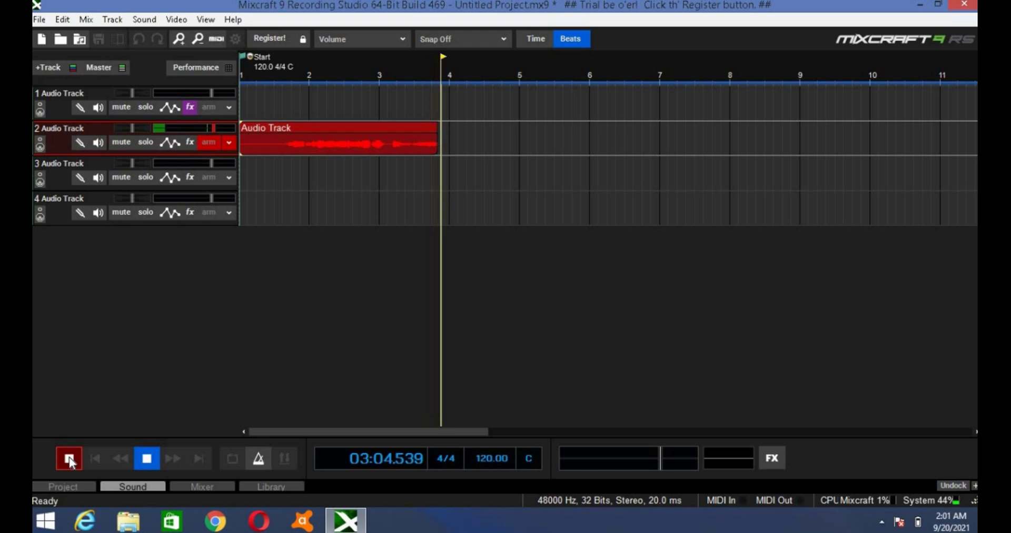
left_click(68, 457)
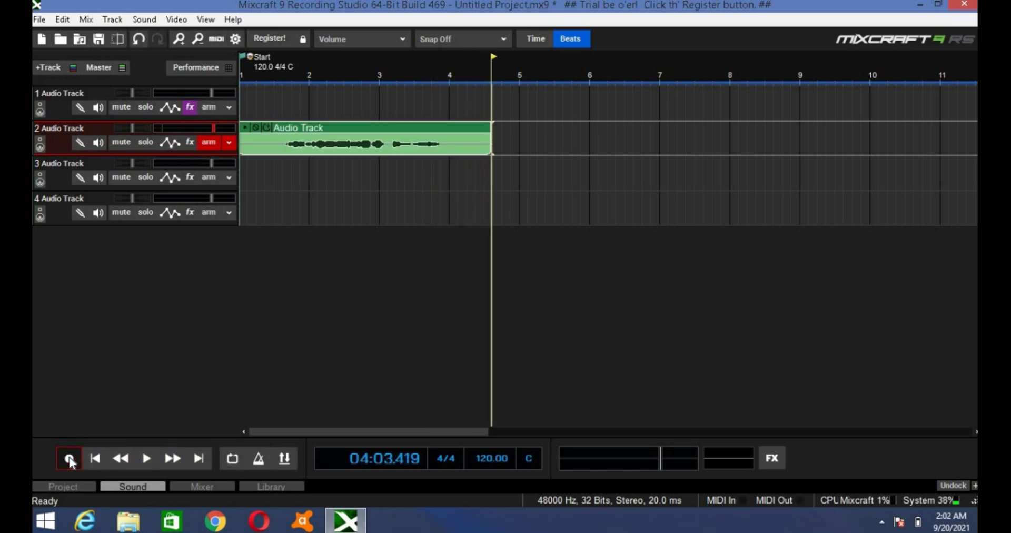
Rewind to the start, disarm track 2, and play back the new recording
left_click(91, 460)
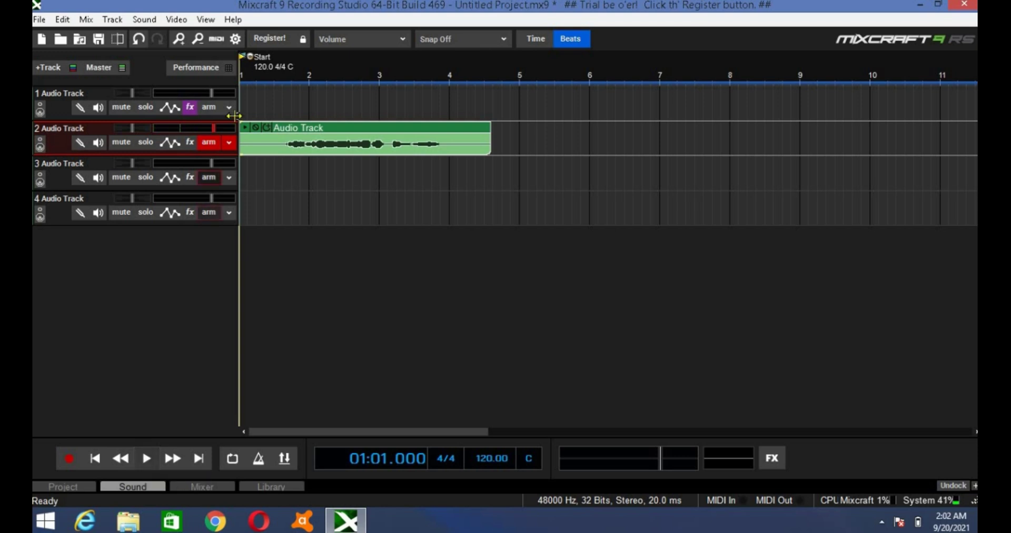
left_click(210, 143)
key("space")
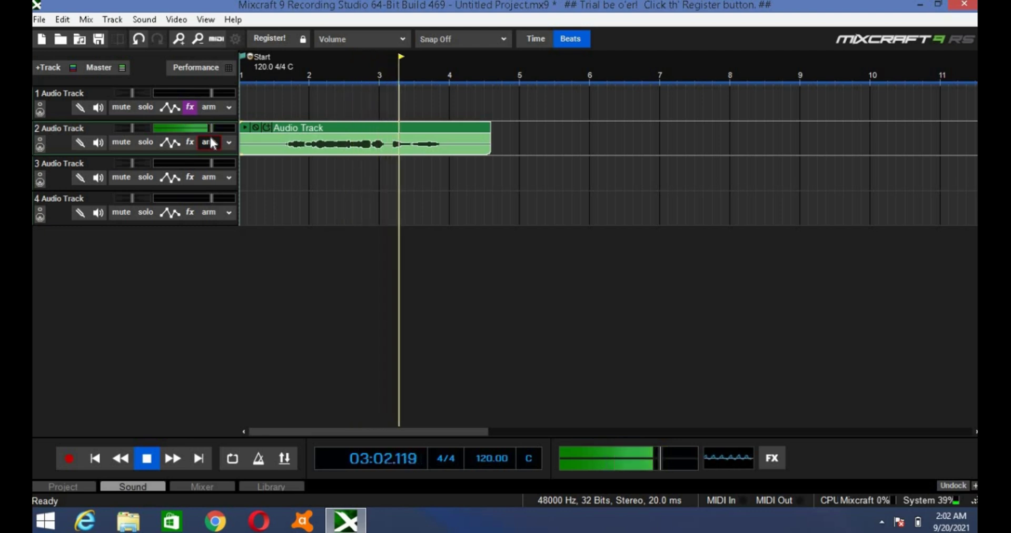
key("space")
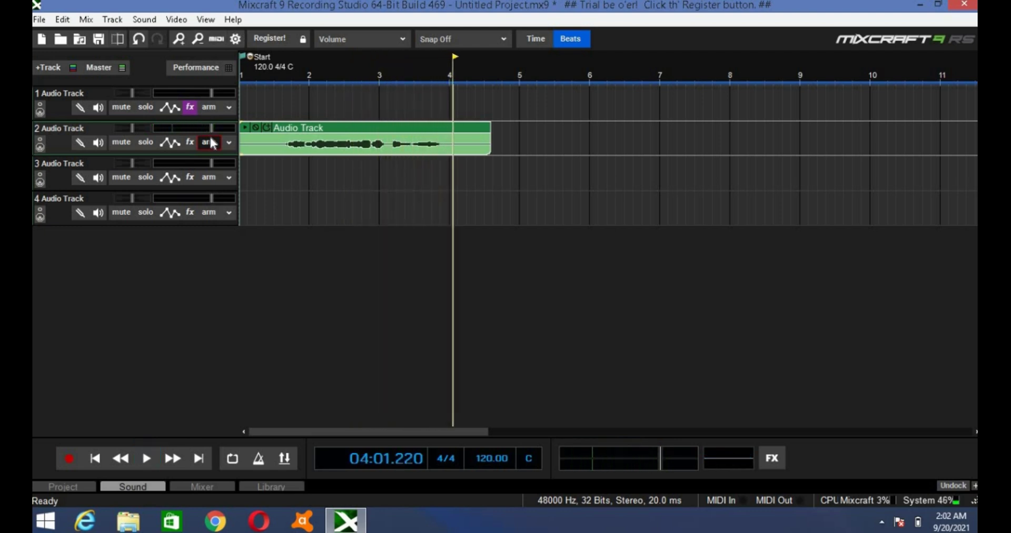
Move the clip onto track 1 and switch its GSnap preset to Tea-Pane E Major
left_click_drag(296, 124, 296, 122)
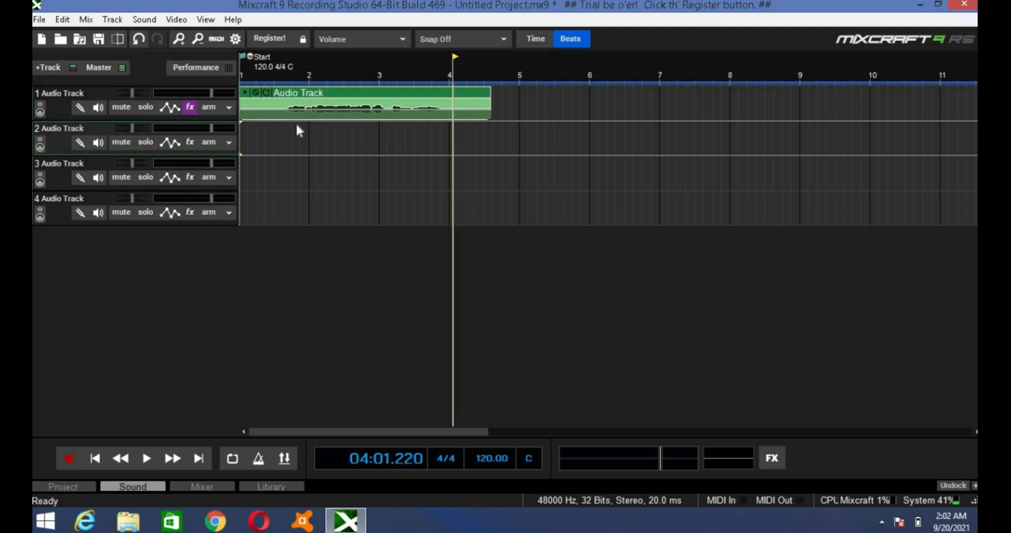
left_click(192, 106)
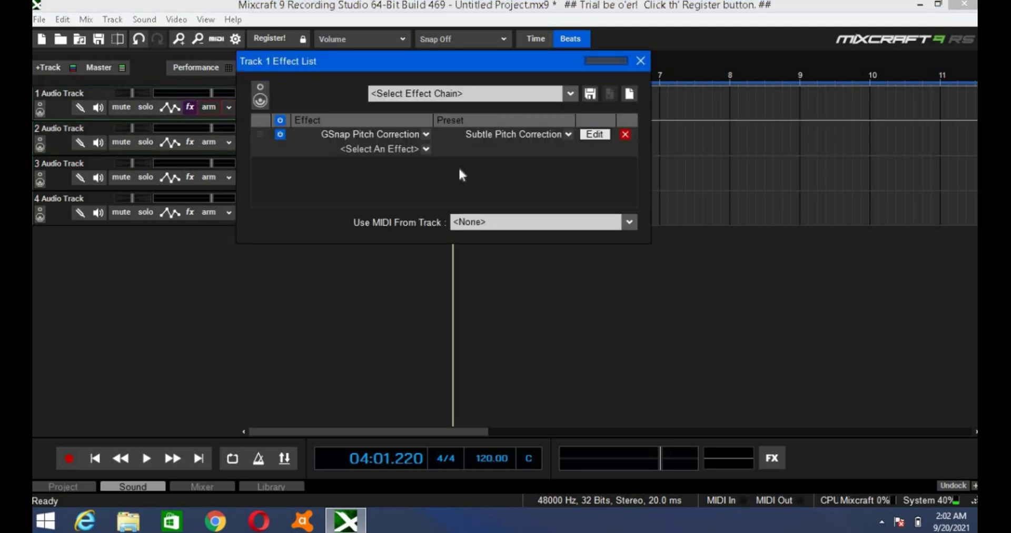
left_click(595, 135)
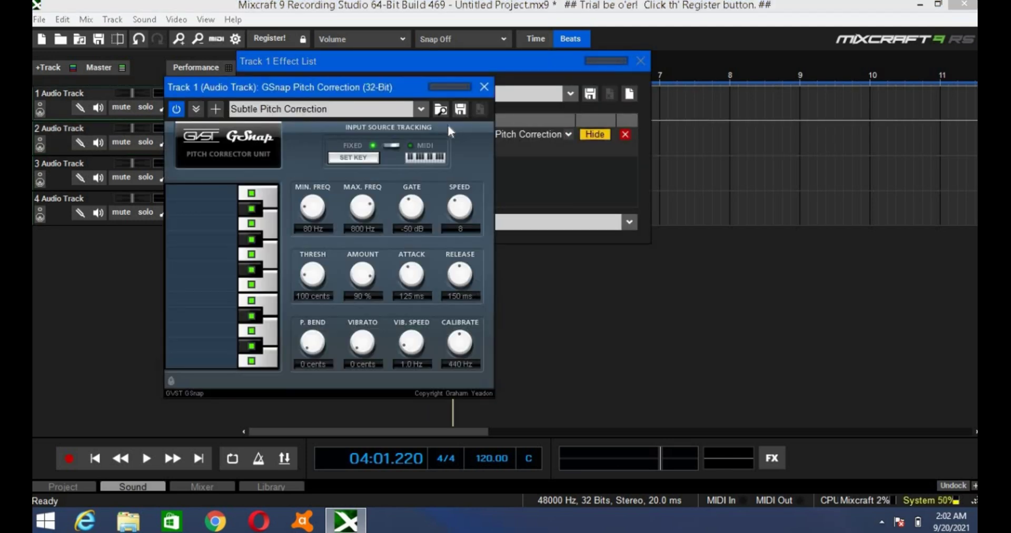
left_click(421, 113)
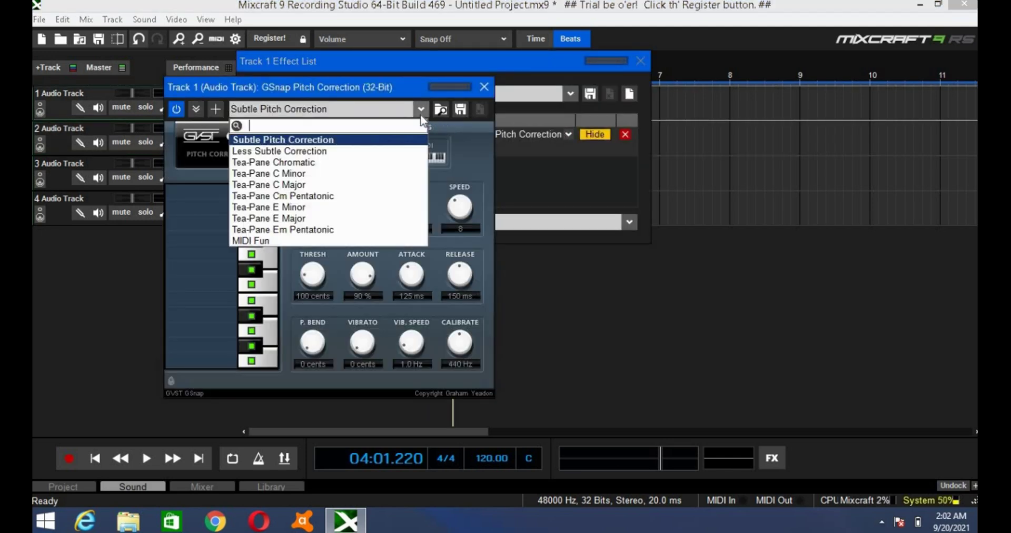
left_click(297, 218)
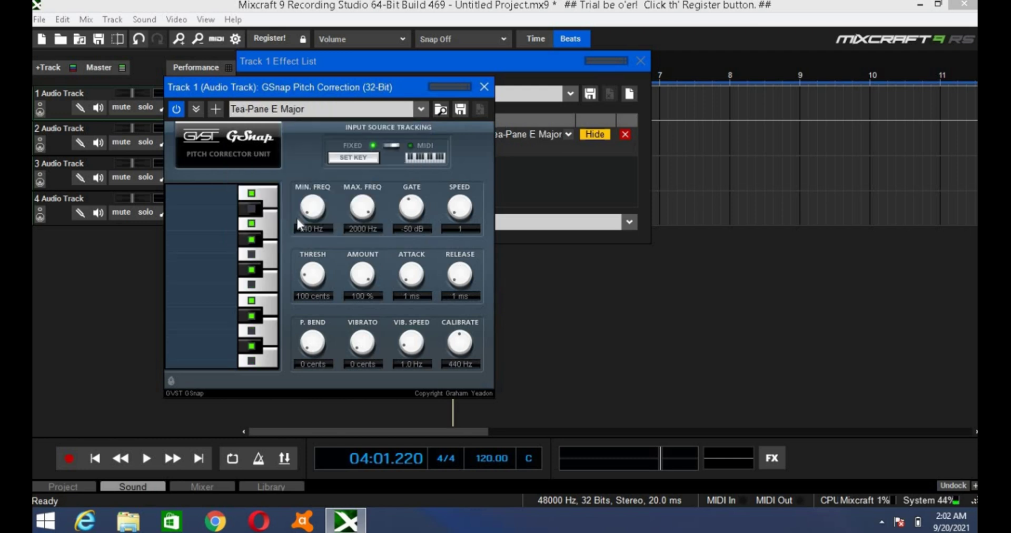
left_click(640, 61)
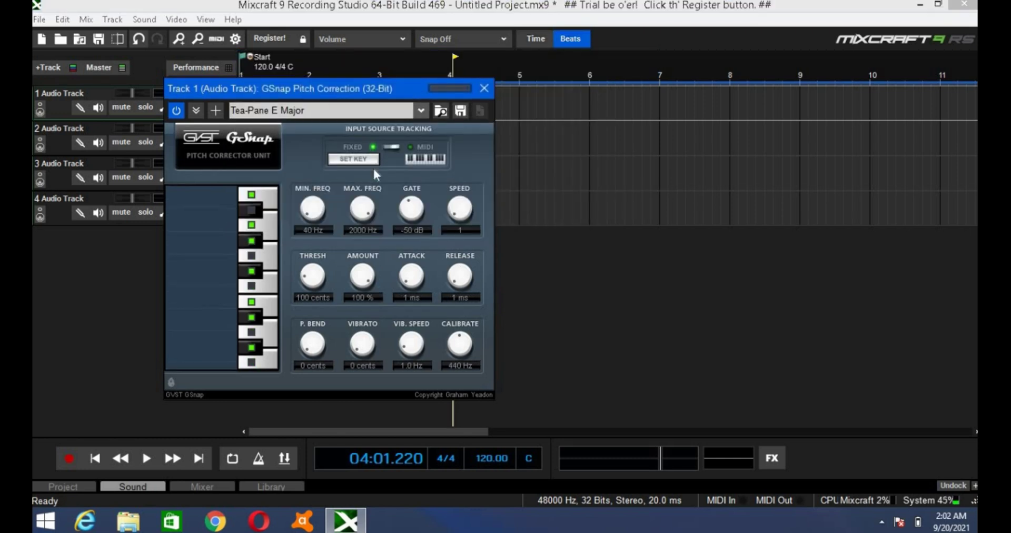
Play the clip from just after bar 1 to hear the E Major correction
left_click_drag(403, 90, 778, 110)
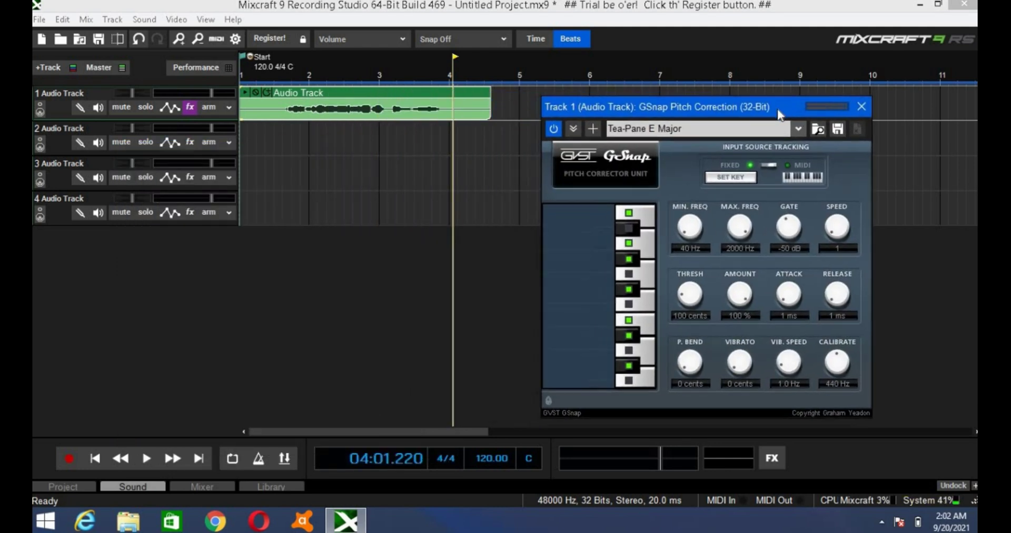
left_click(281, 61)
key("space")
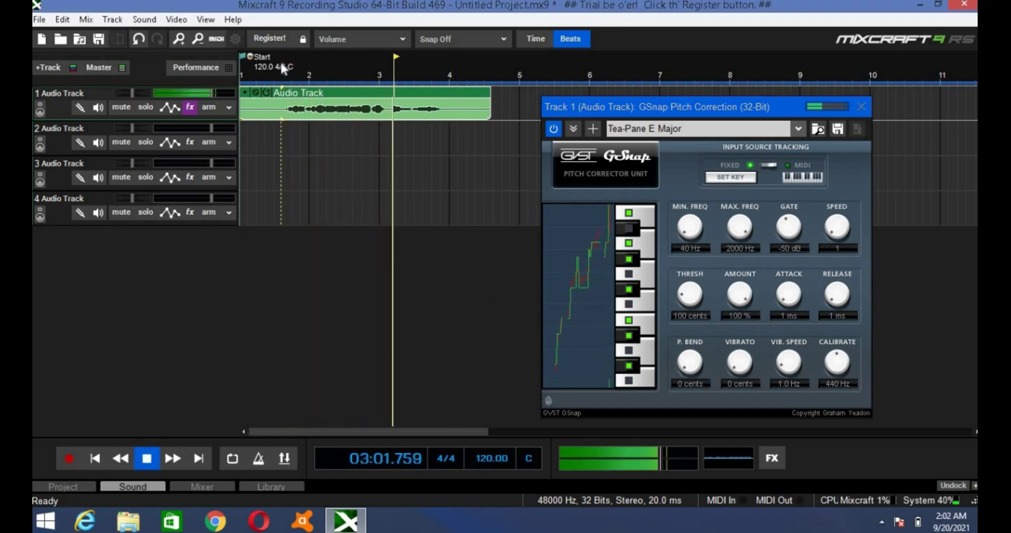
key("space")
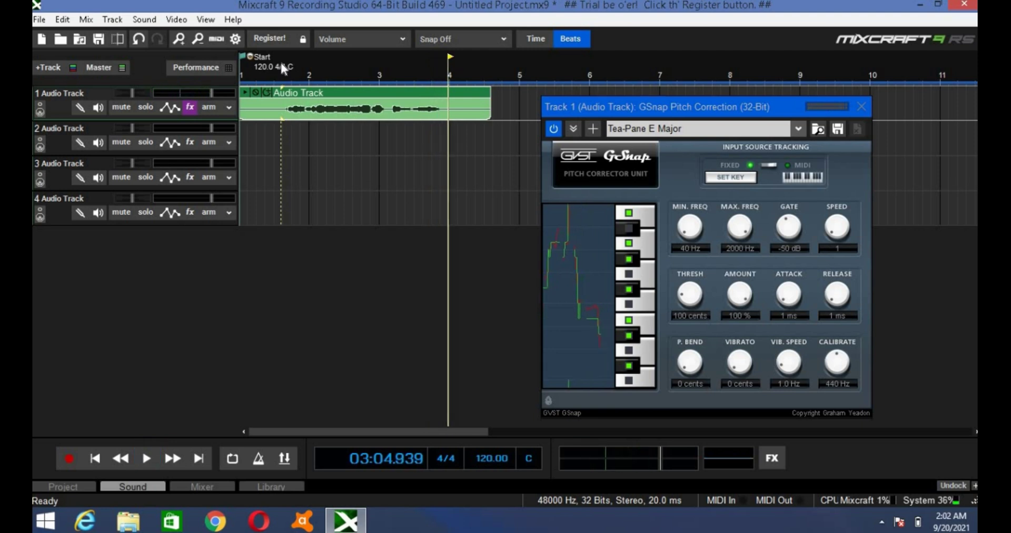
left_click_drag(784, 102, 745, 44)
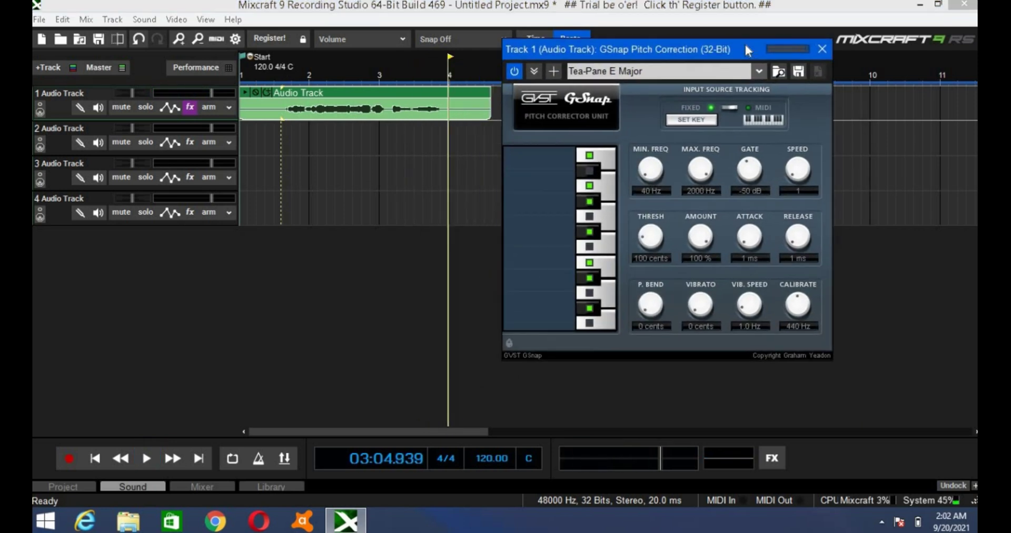
Try the Tea-Pane C Major preset and play the vocal from near bar 1 to compare
left_click(760, 72)
left_click(632, 145)
double_click(276, 63)
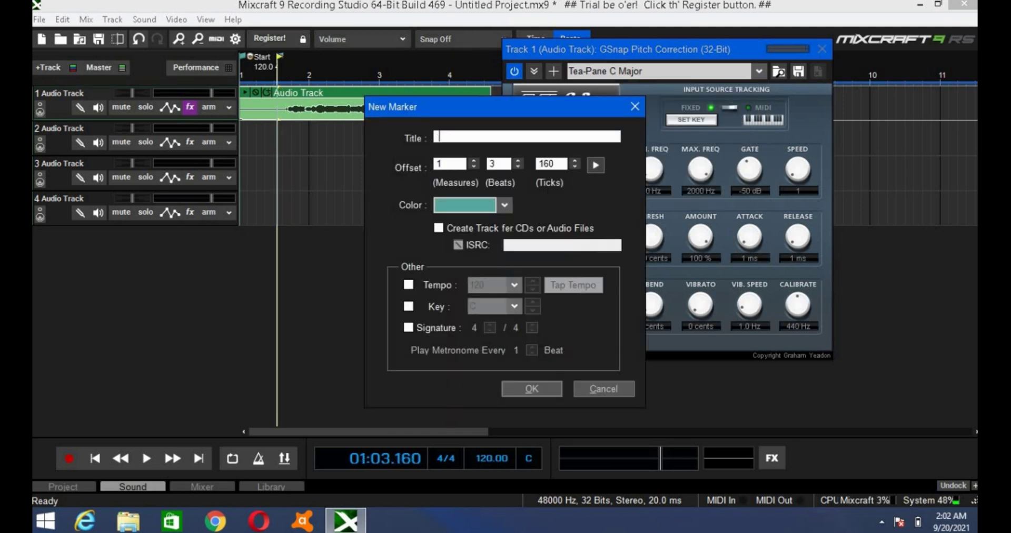
left_click(634, 103)
key("space")
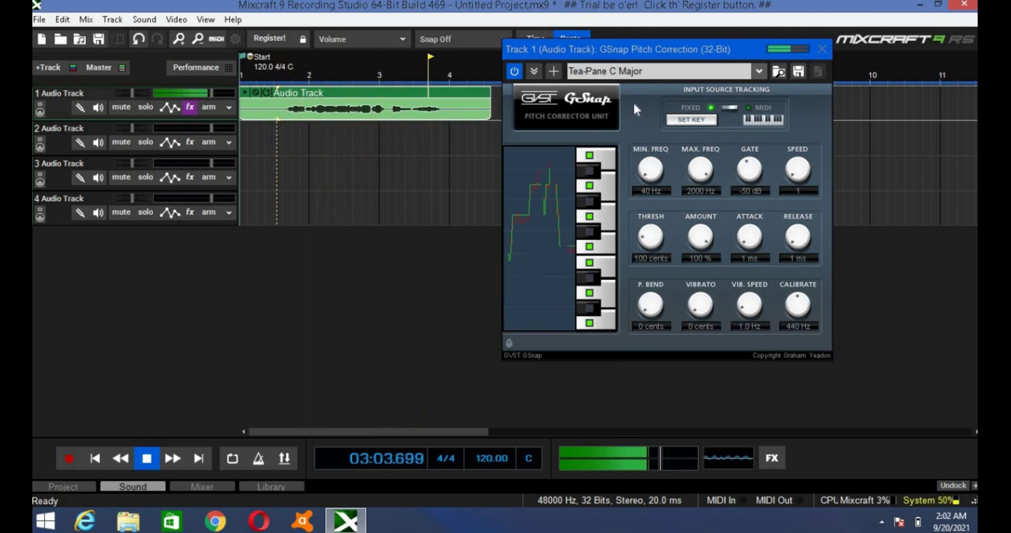
key("space")
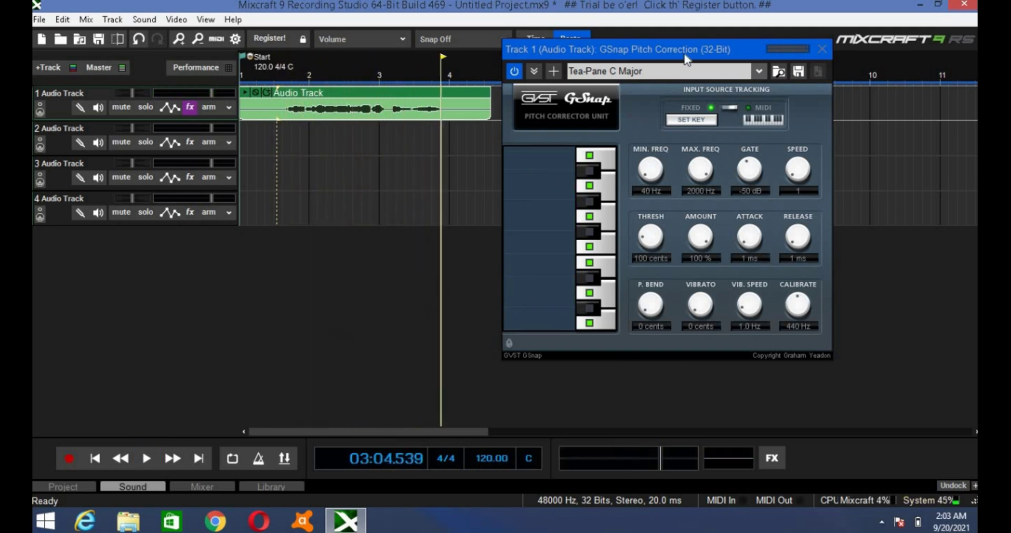
Restore Tea-Pane E Major, rewind, and delete GSnap from track 1's effect list
left_click(757, 71)
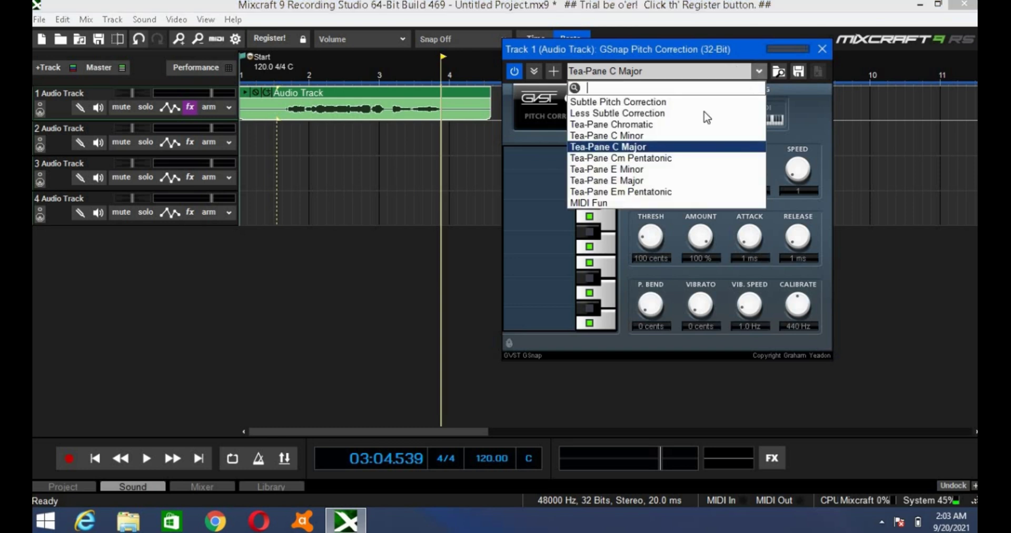
left_click(648, 182)
left_click(815, 52)
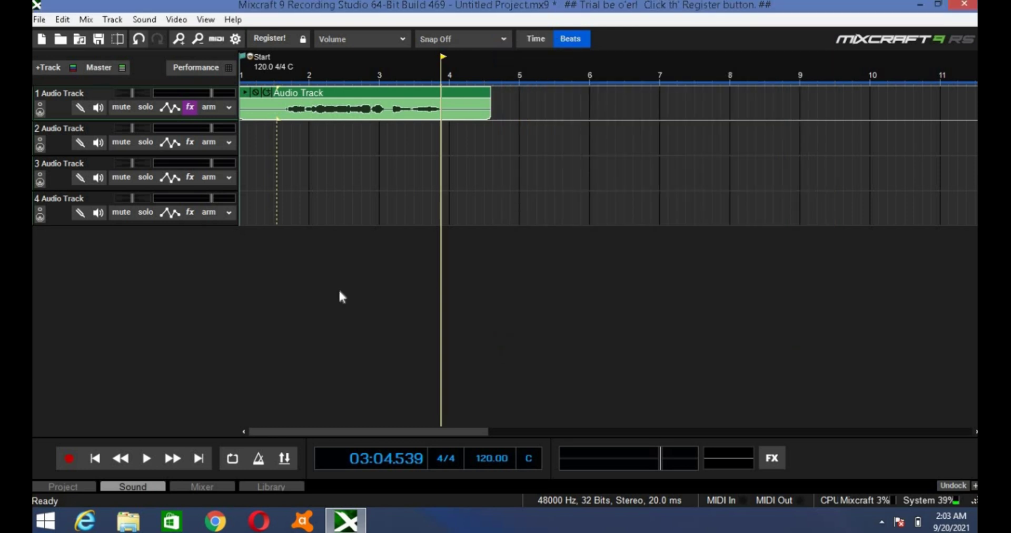
left_click(95, 458)
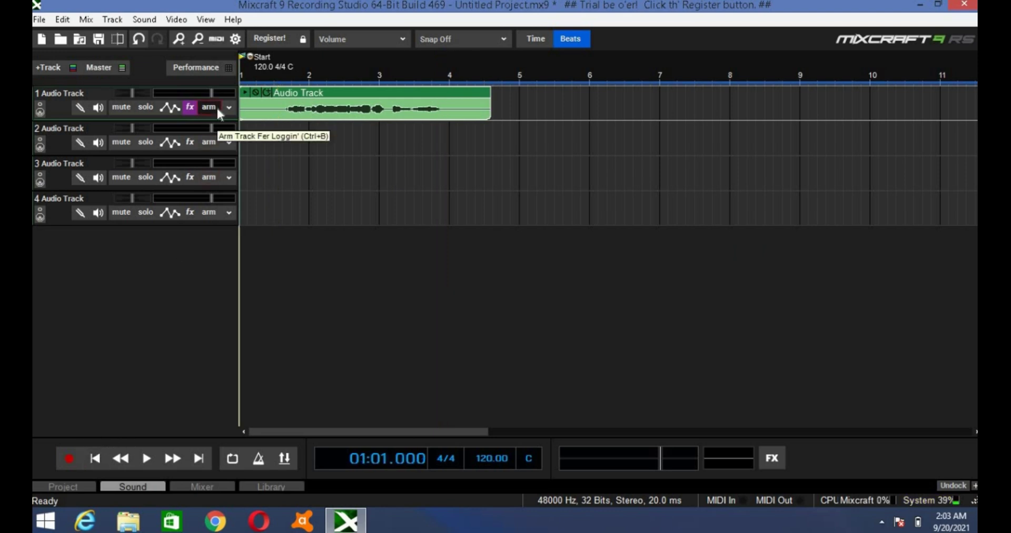
left_click(189, 107)
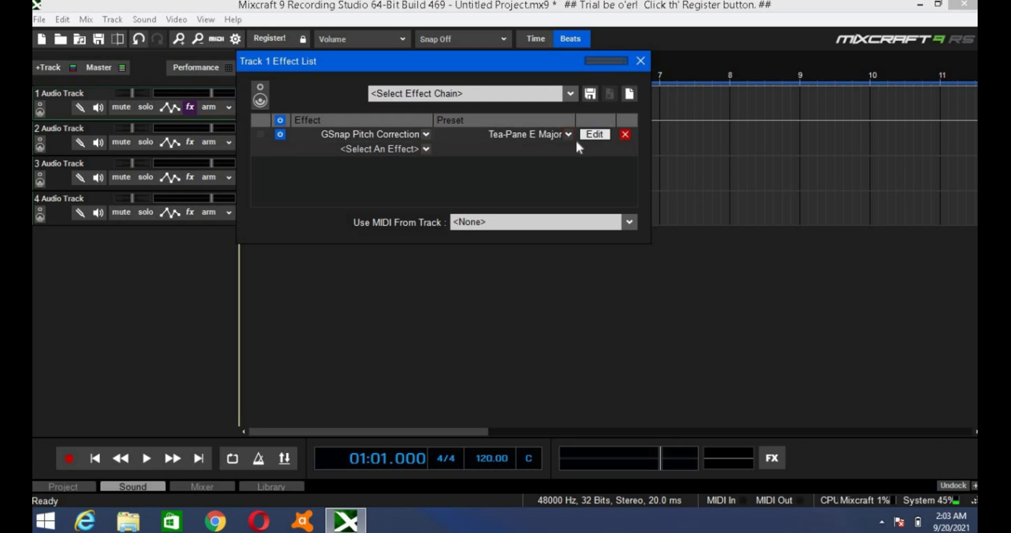
left_click(625, 134)
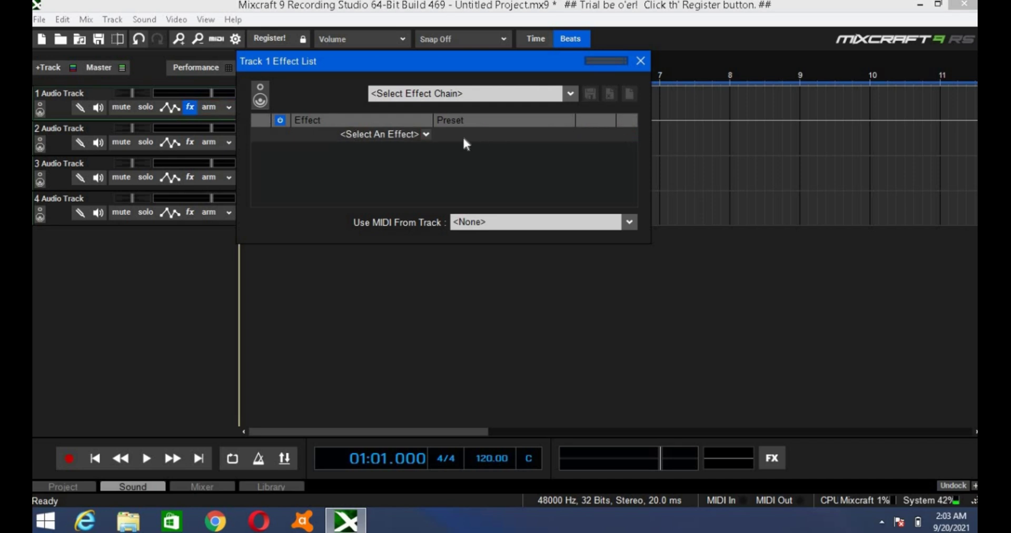
Add The T-Pain Effect to track 1 with key E, Major scale, and style eased toward Soft
left_click(426, 135)
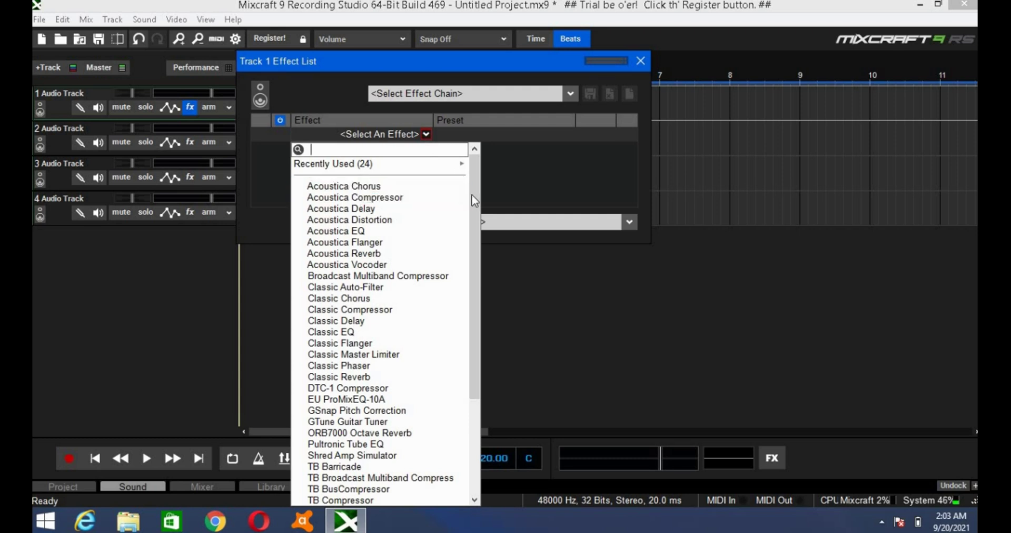
left_click_drag(473, 196, 465, 308)
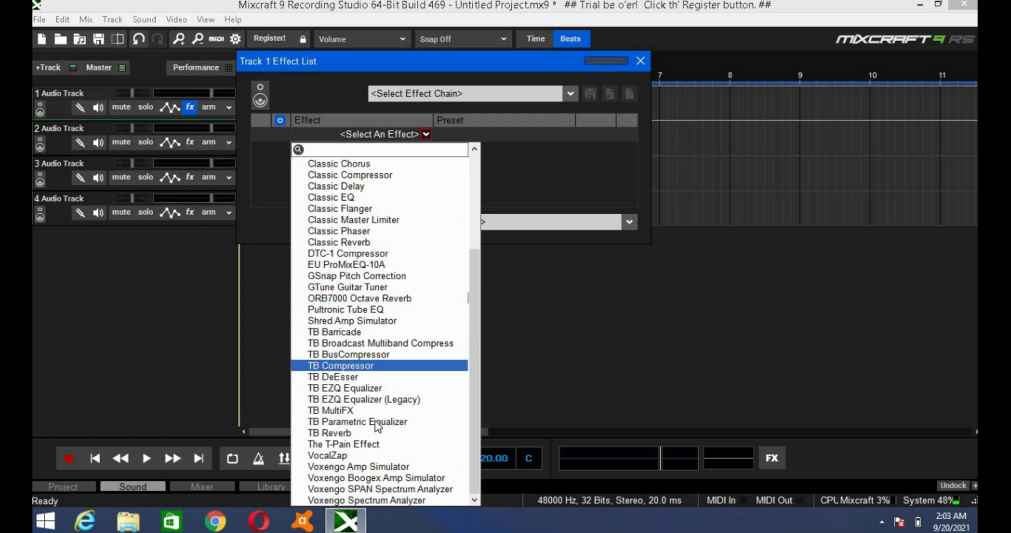
left_click(352, 444)
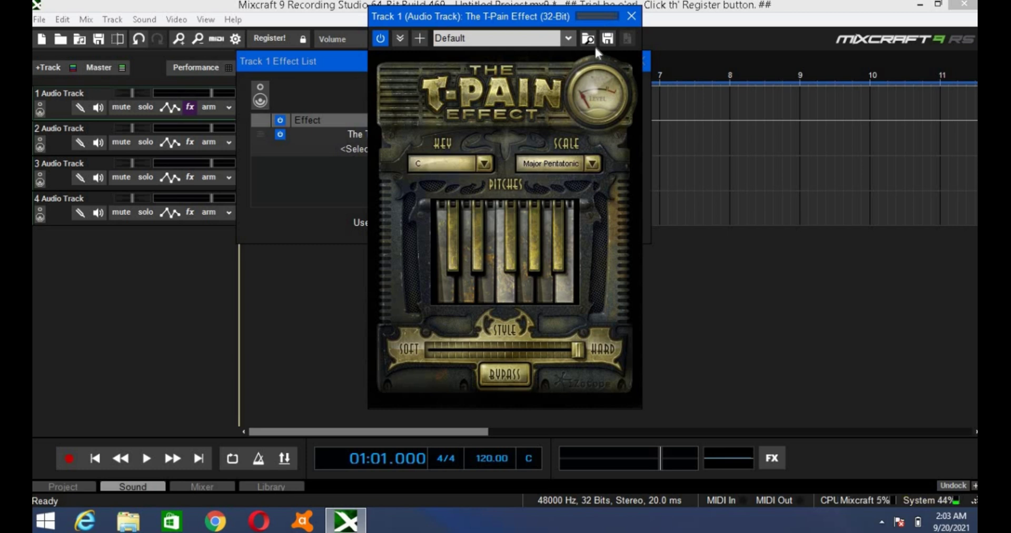
left_click(488, 162)
left_click(436, 223)
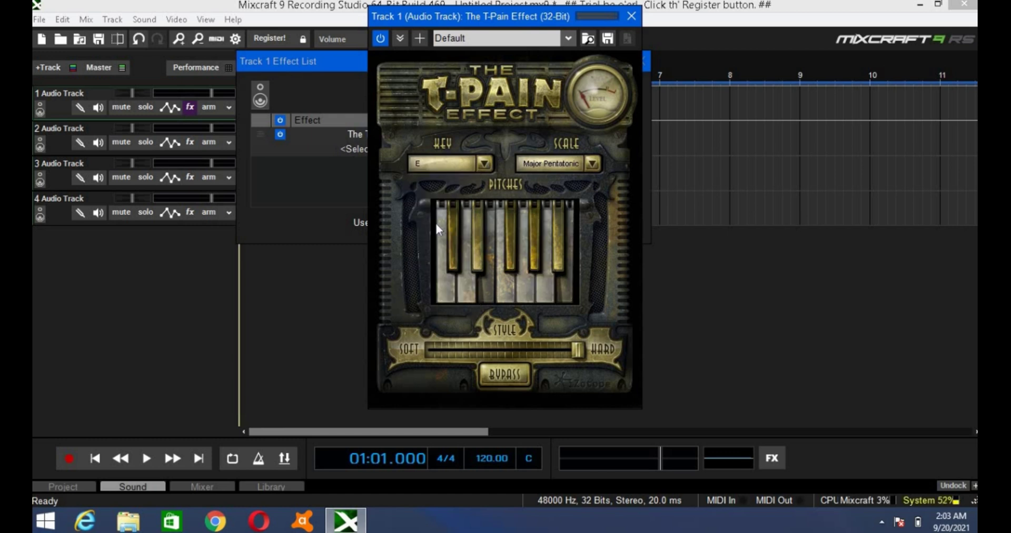
left_click(589, 162)
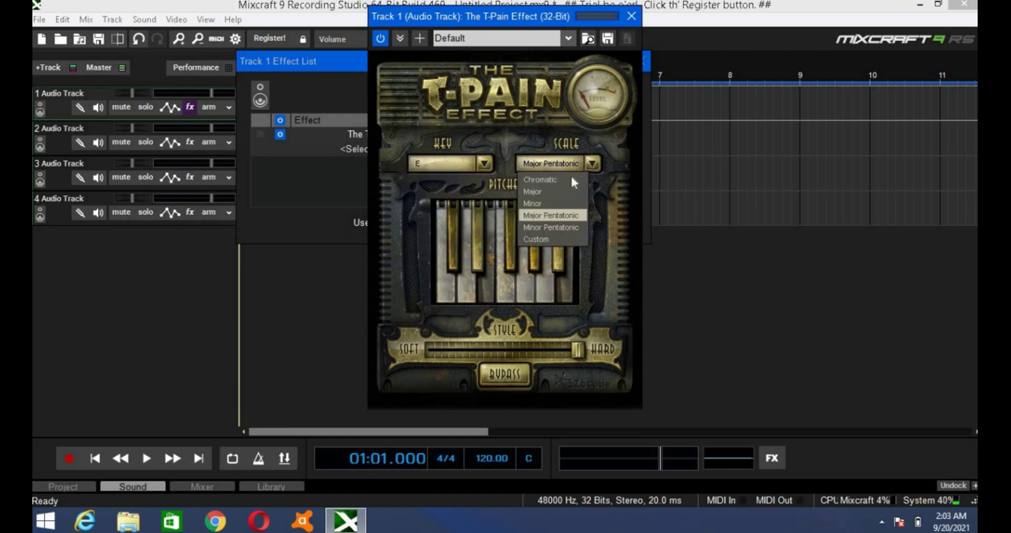
left_click(552, 190)
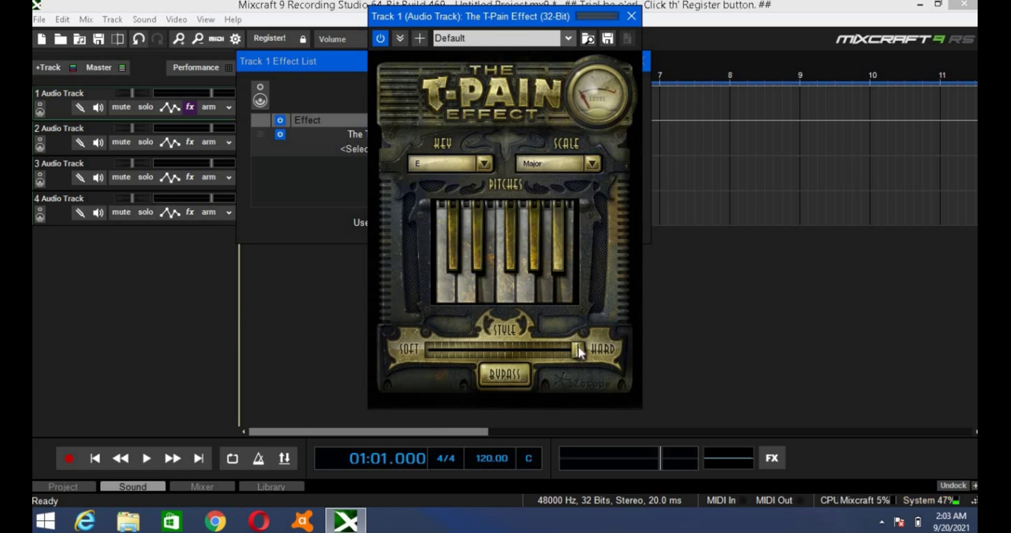
left_click_drag(579, 348, 542, 354)
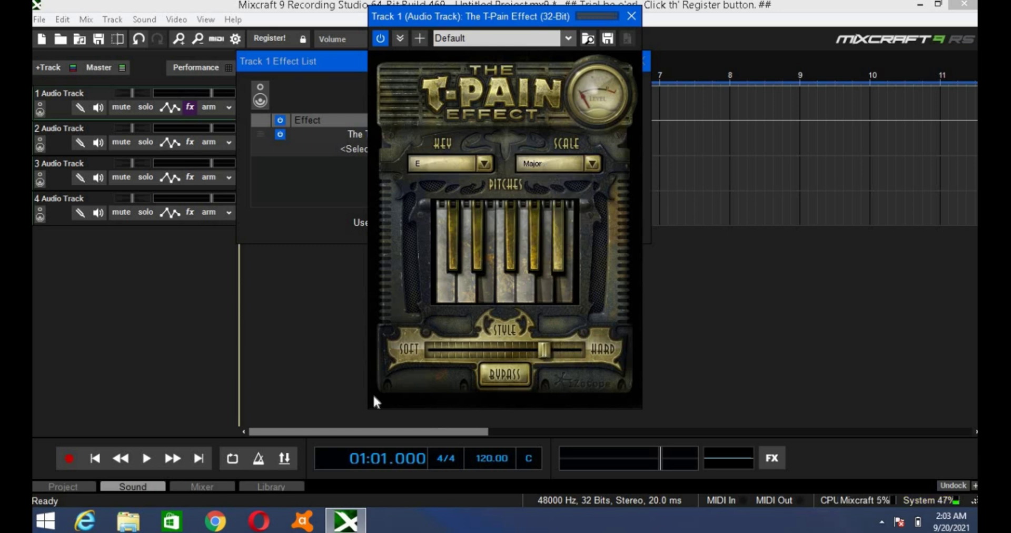
left_click(630, 14)
Close the effect list and play the autotuned vocal, stopping around bar 4
left_click(640, 60)
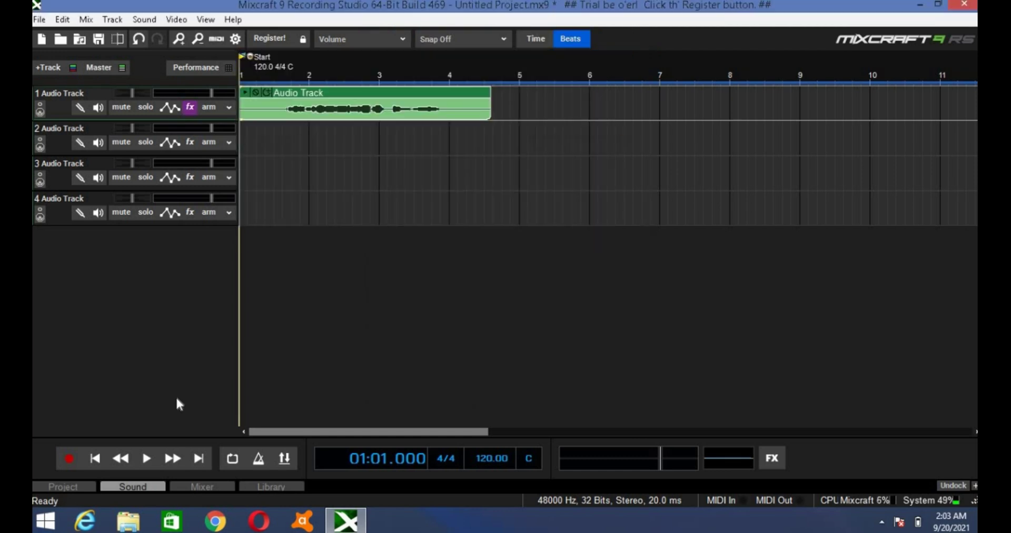
left_click(148, 458)
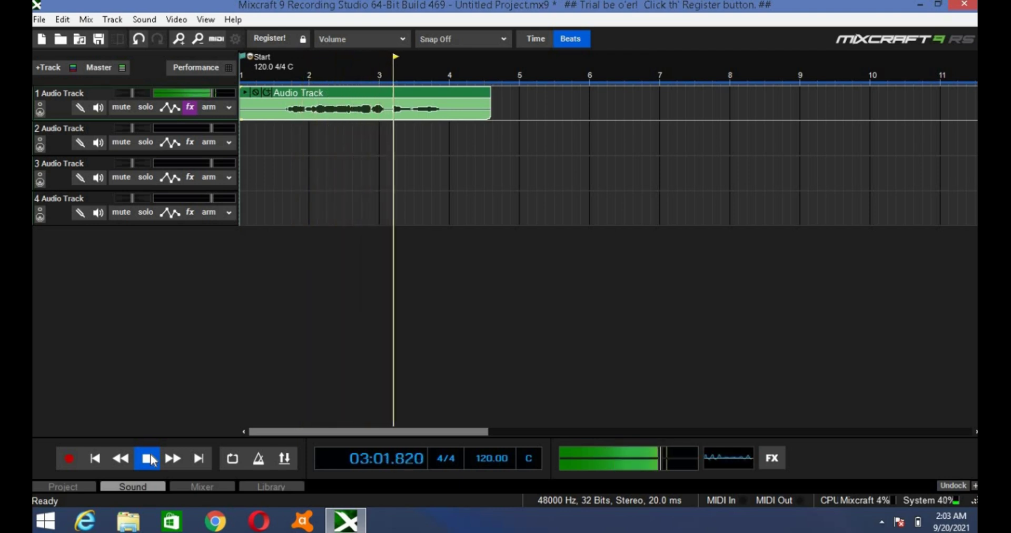
left_click(150, 453)
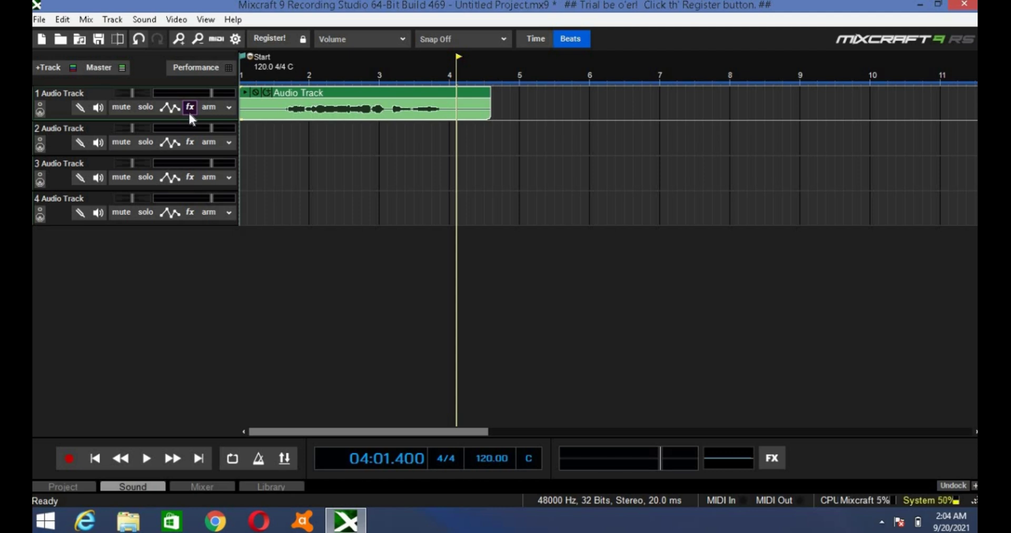
Reopen The T-Pain Effect settings on track 1, keep key E, and close the plugin window
left_click(189, 109)
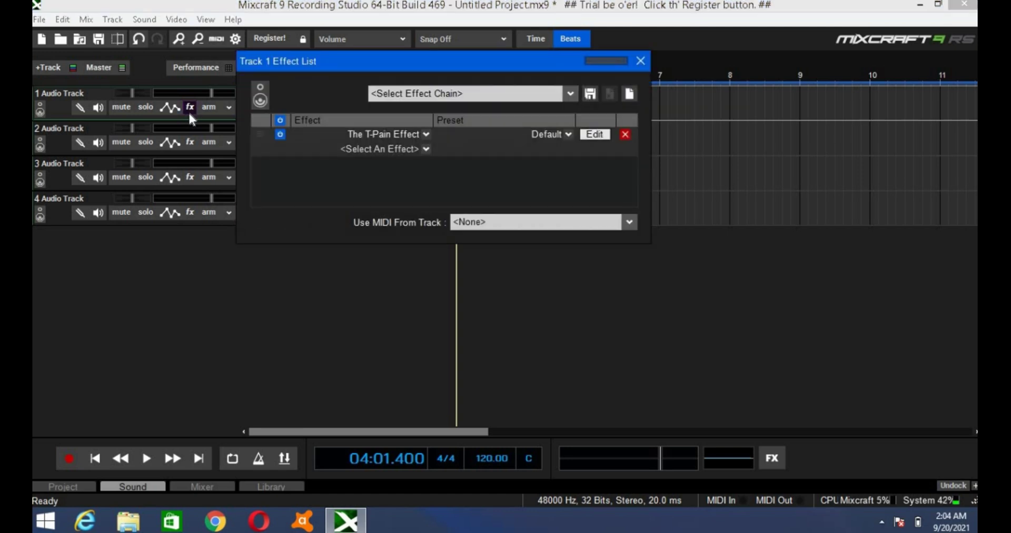
left_click(600, 134)
left_click(486, 165)
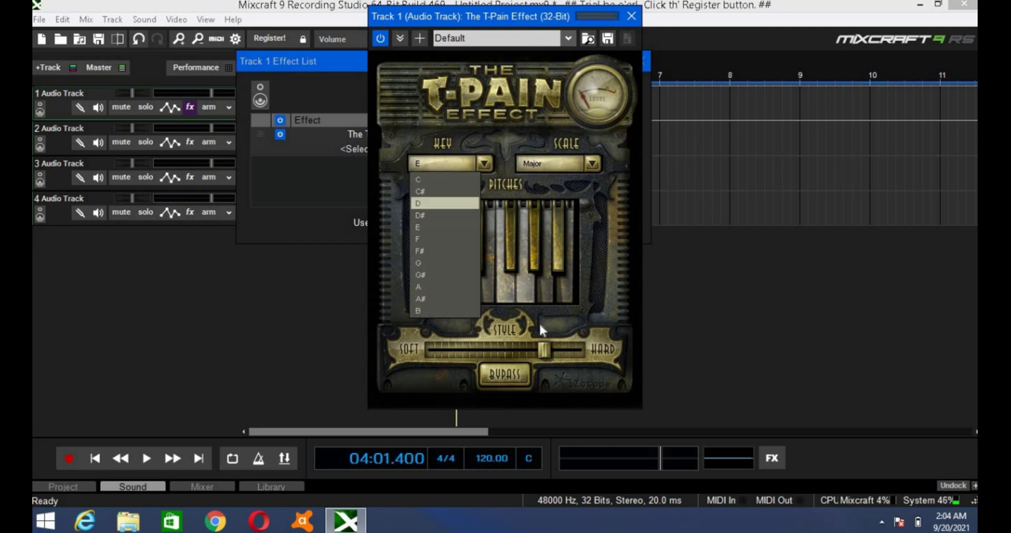
left_click(545, 346)
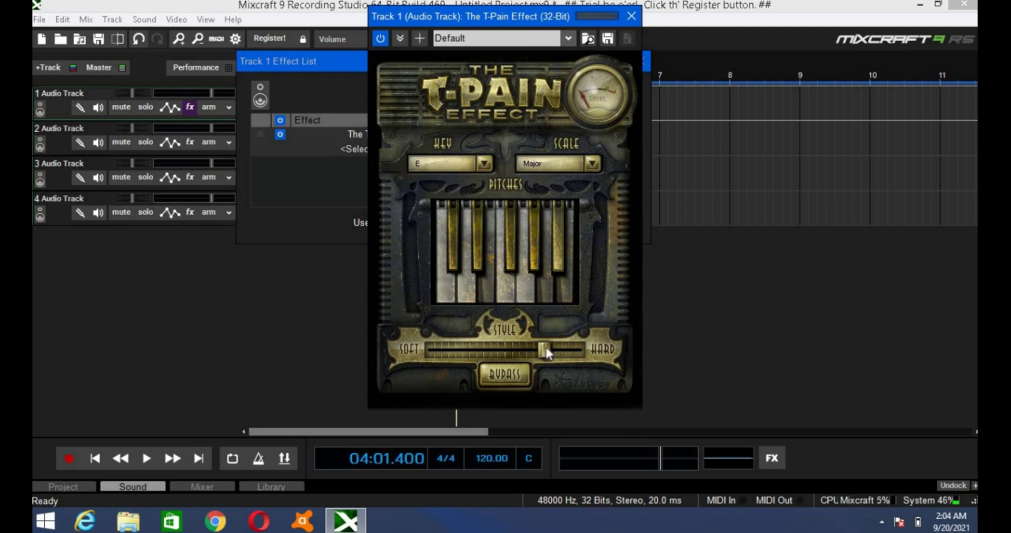
left_click(630, 15)
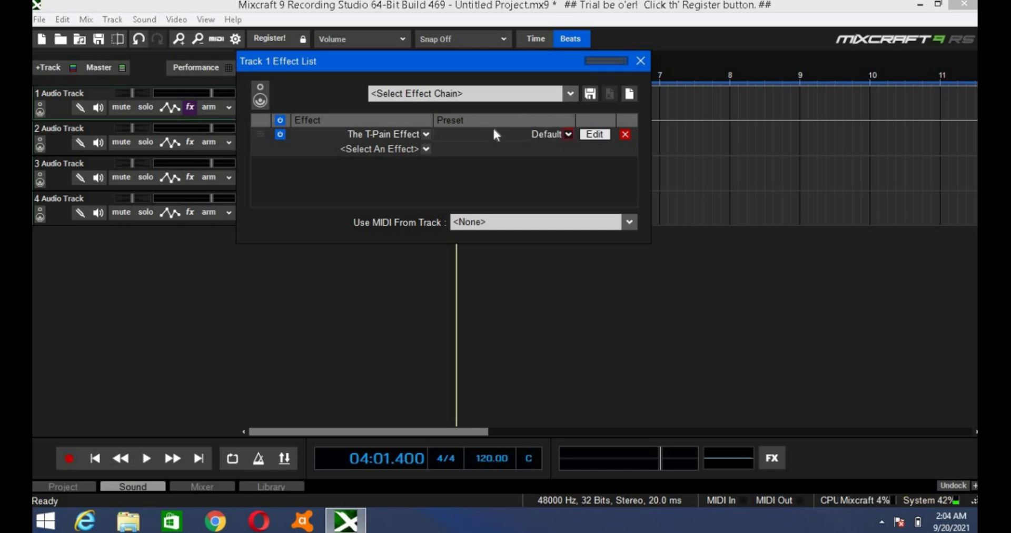
Load the MS Clean 5 effect chain onto track 1 from the saved effect chains
left_click(572, 93)
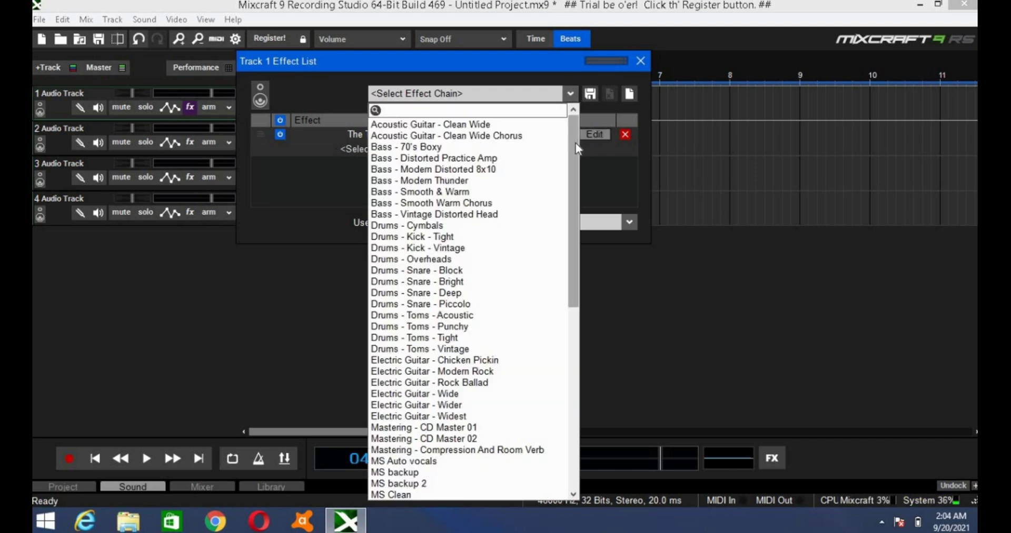
scroll(560, 253, "down", 8)
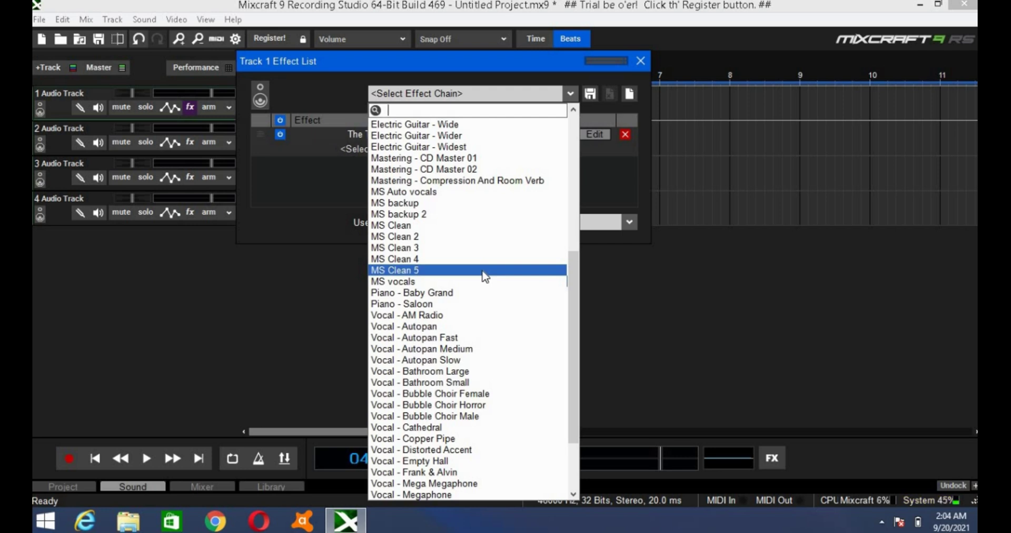
left_click(485, 272)
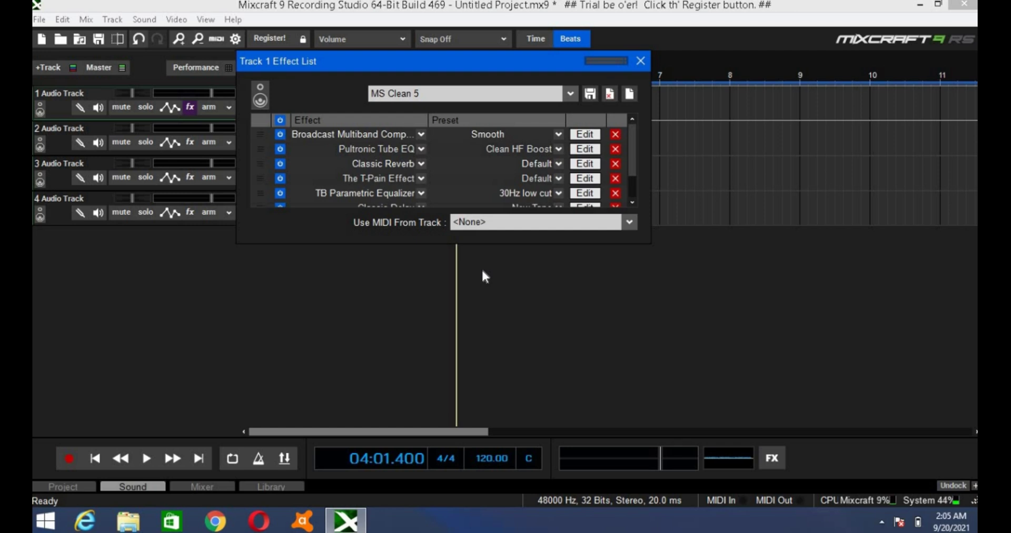
left_click(592, 135)
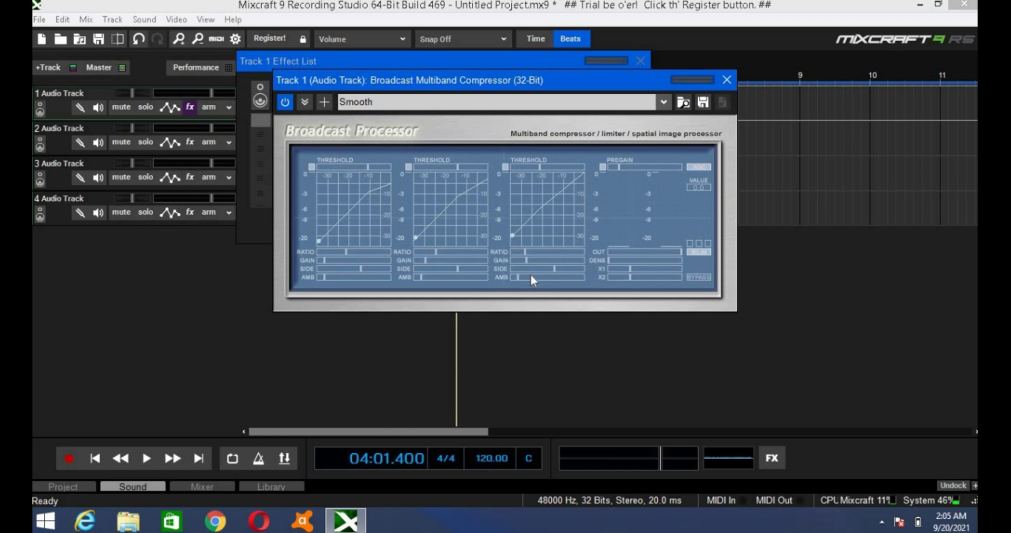
left_click(664, 101)
left_click(416, 167)
left_click(726, 80)
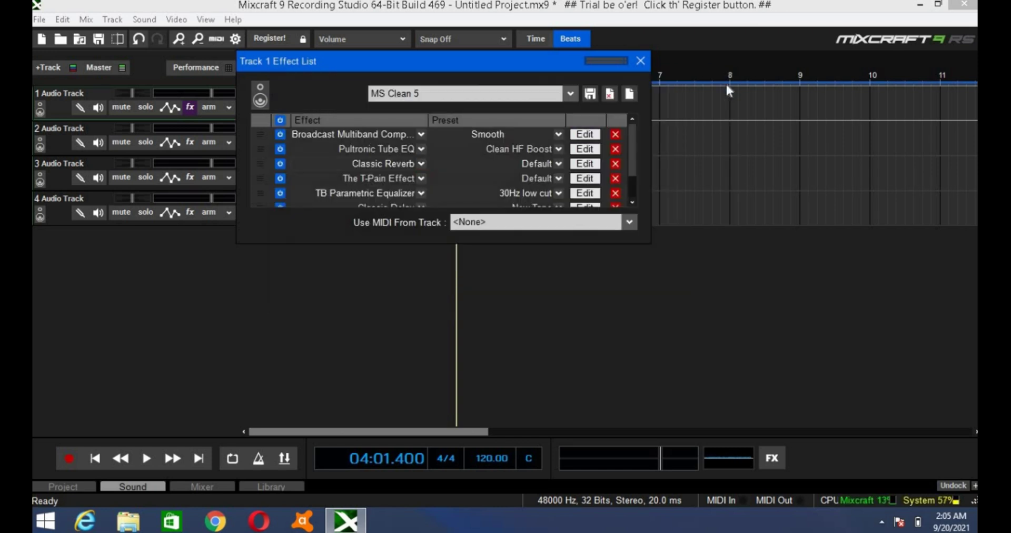
Open the Pultronic Tube EQ editor and reapply its Clean HF Boost preset
left_click(583, 149)
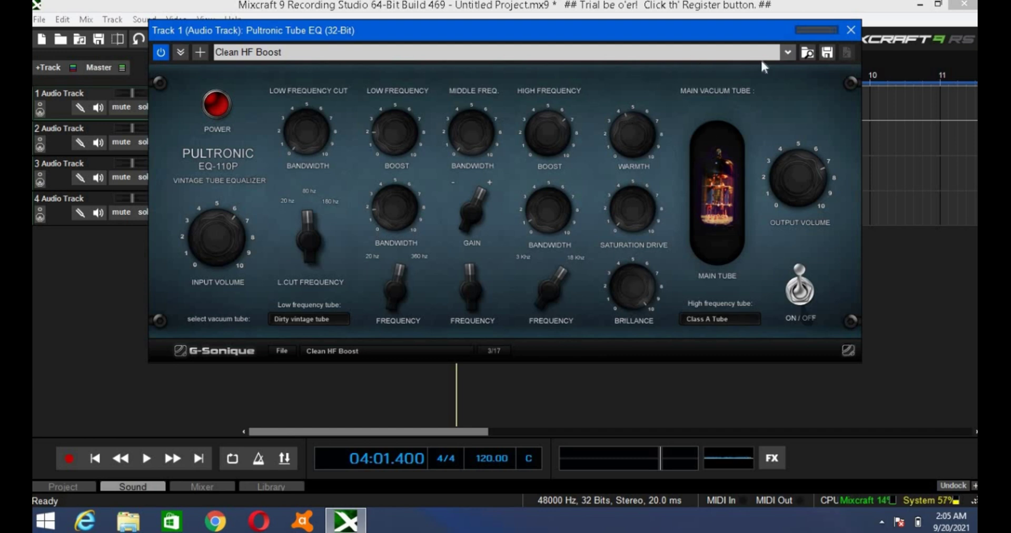
left_click(790, 53)
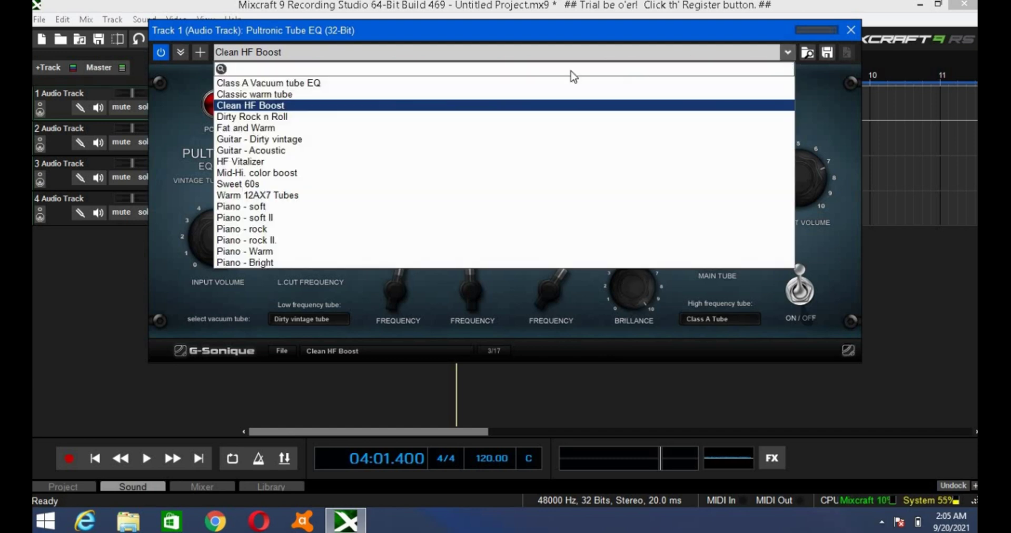
left_click(321, 105)
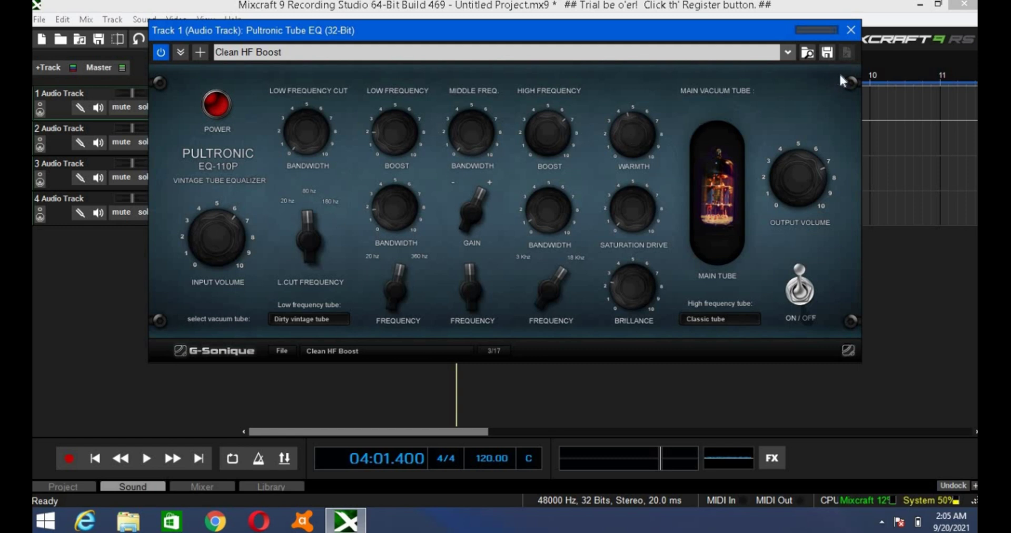
Set the Classic Reverb mix to 1.6:0.44 and its output level to -2.4 dB
left_click(851, 30)
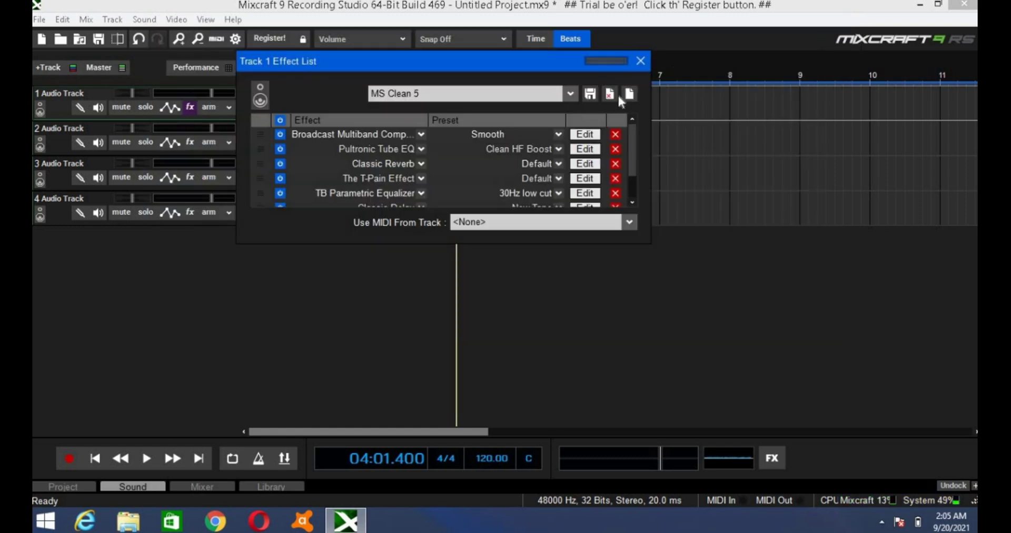
left_click(584, 163)
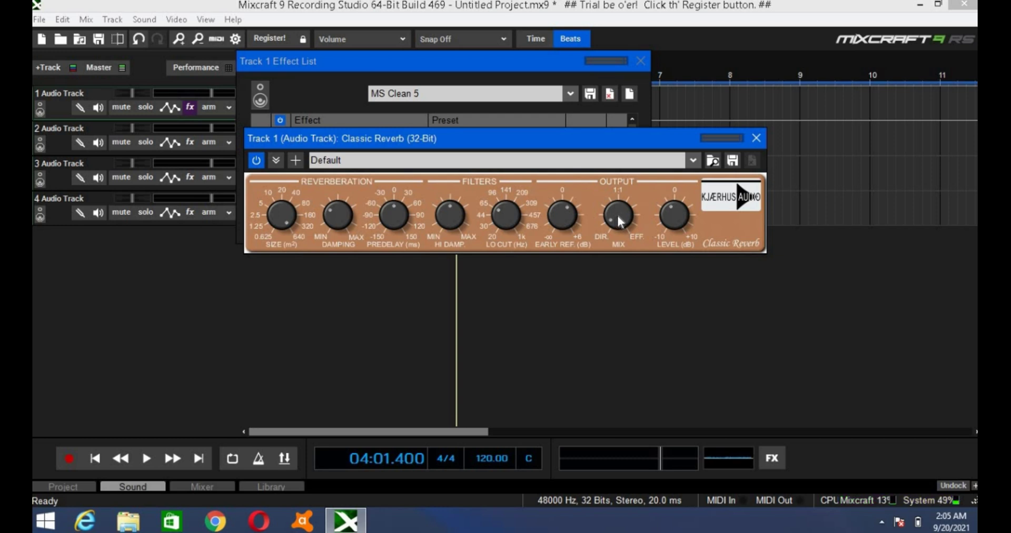
mouse_move(620, 222)
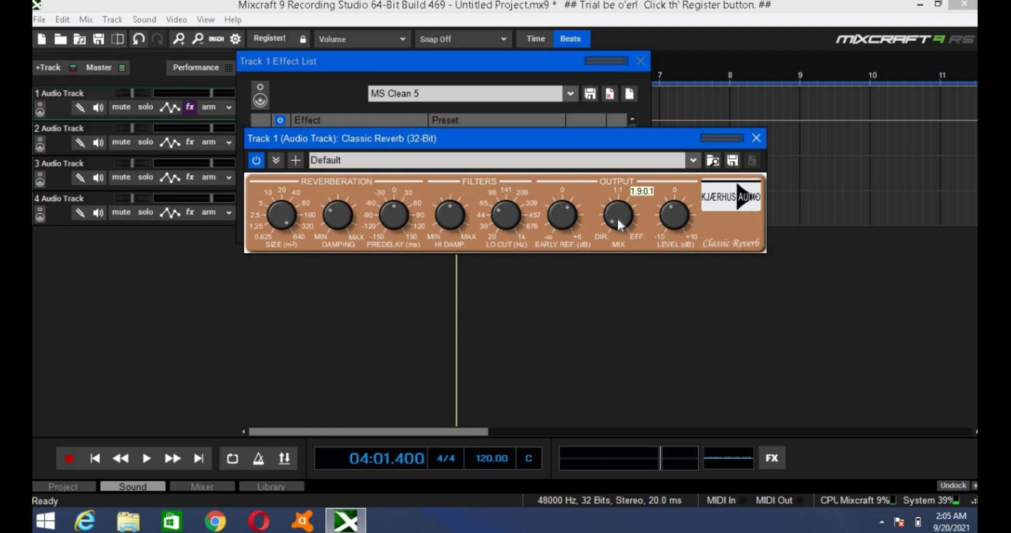
scroll(620, 224, "down", 1)
mouse_move(619, 225)
left_mouse_down()
mouse_move(615, 213)
mouse_move(615, 223)
left_mouse_up()
left_click_drag(676, 216, 675, 219)
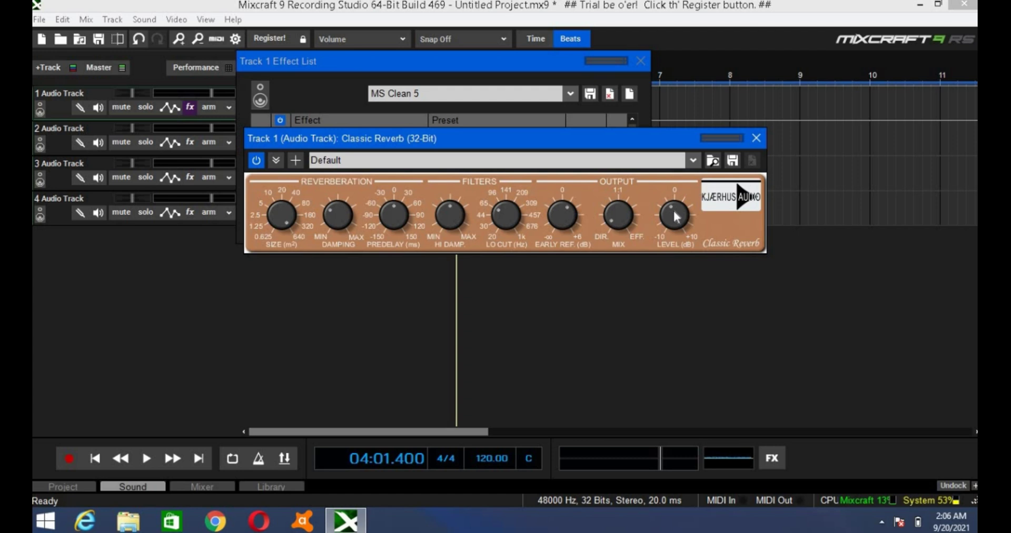
left_click(756, 139)
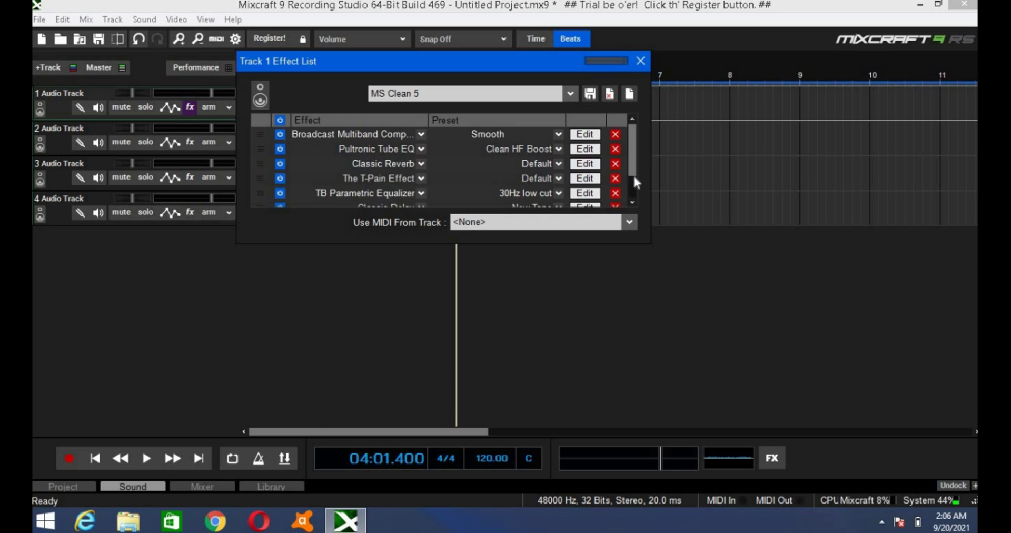
left_click_drag(633, 174, 634, 192)
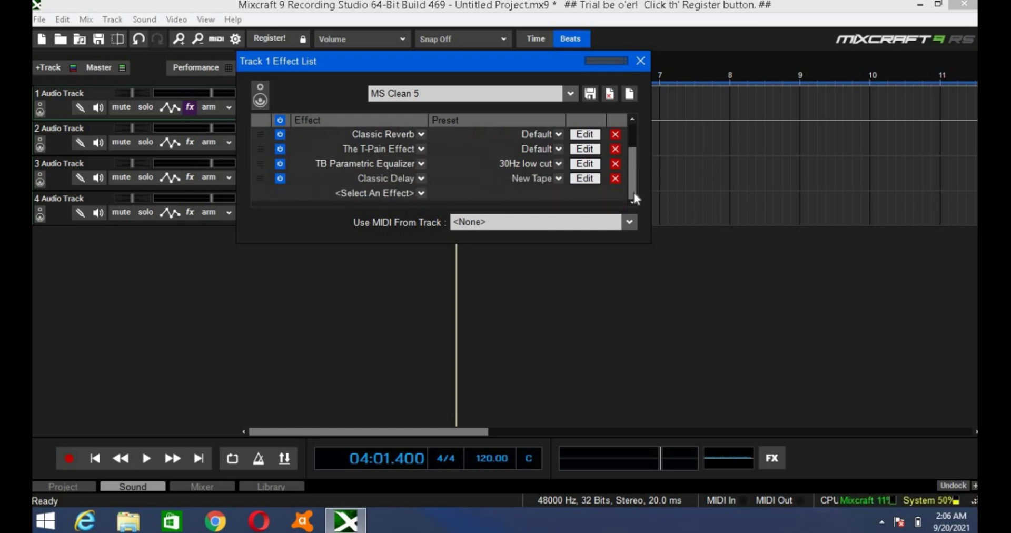
left_click(586, 180)
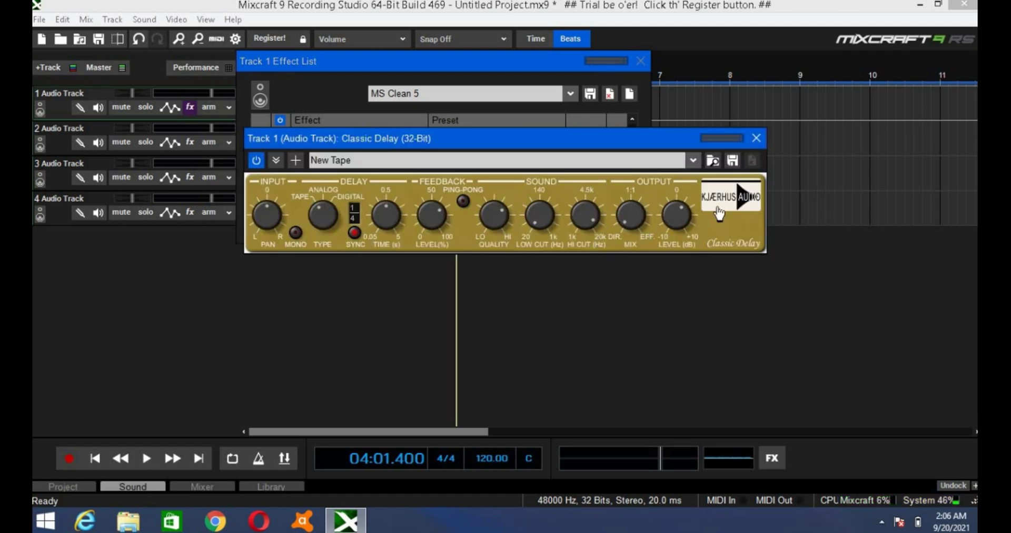
left_click(755, 139)
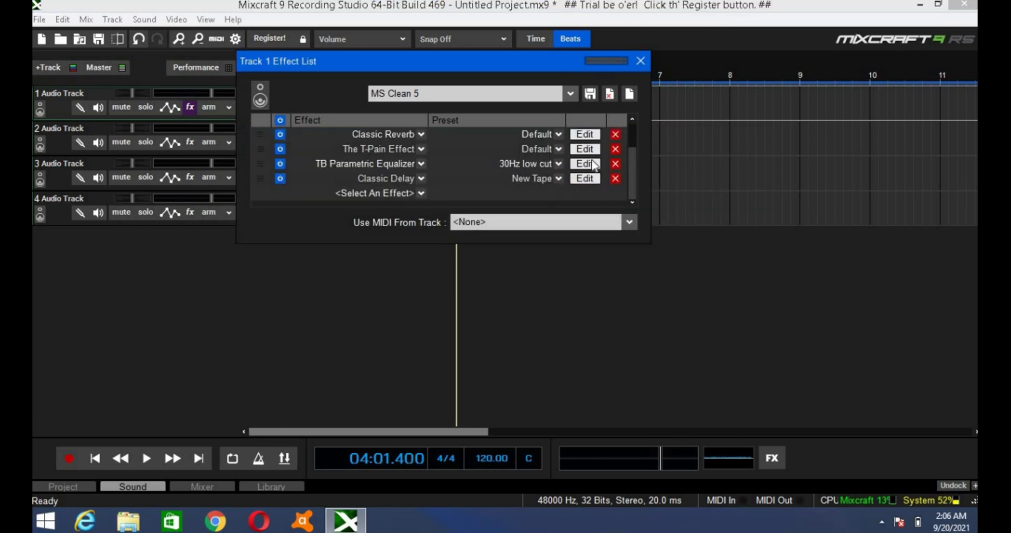
Review the TB Parametric Equalizer's 30Hz low cut, then move Track 1's Effect List down-left
left_click(589, 164)
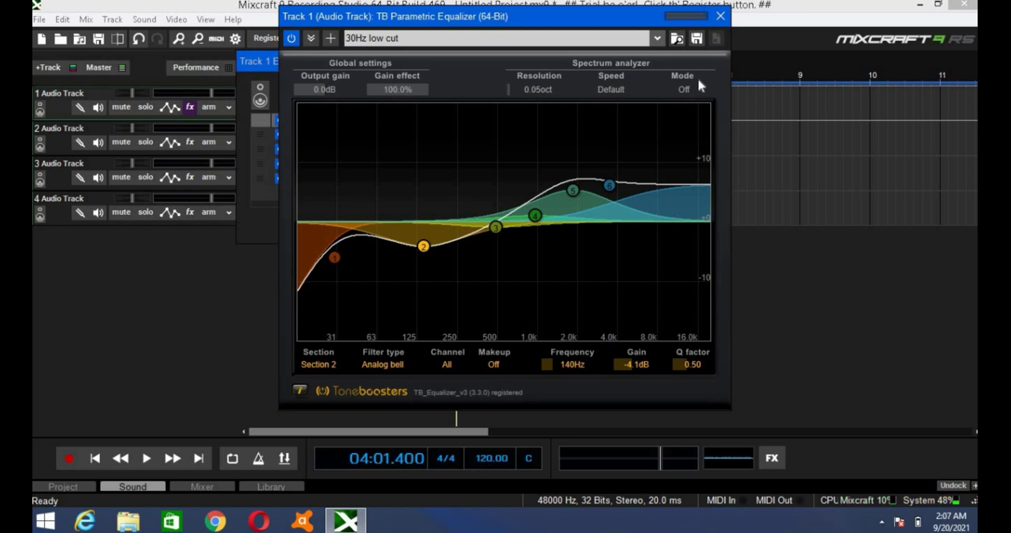
left_click(721, 20)
left_click_drag(552, 61, 438, 198)
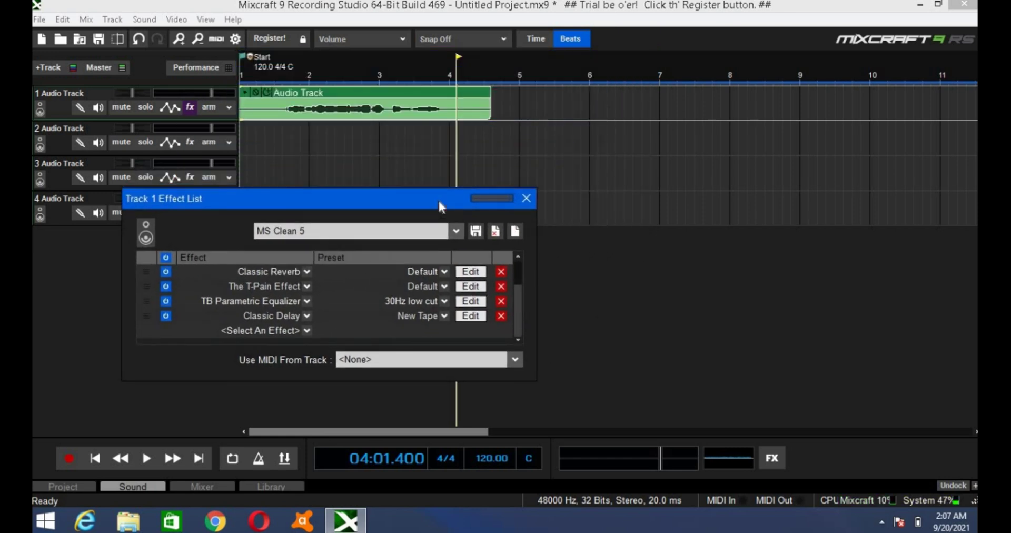
Close Track 1's Effect List, reopen it to confirm MS Clean 5, then close it
left_click(527, 198)
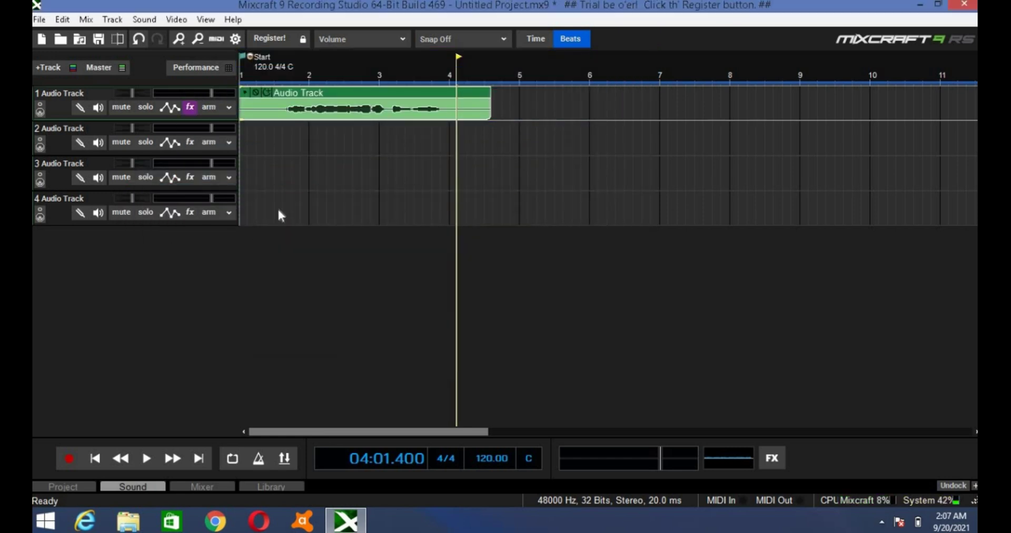
left_click(190, 108)
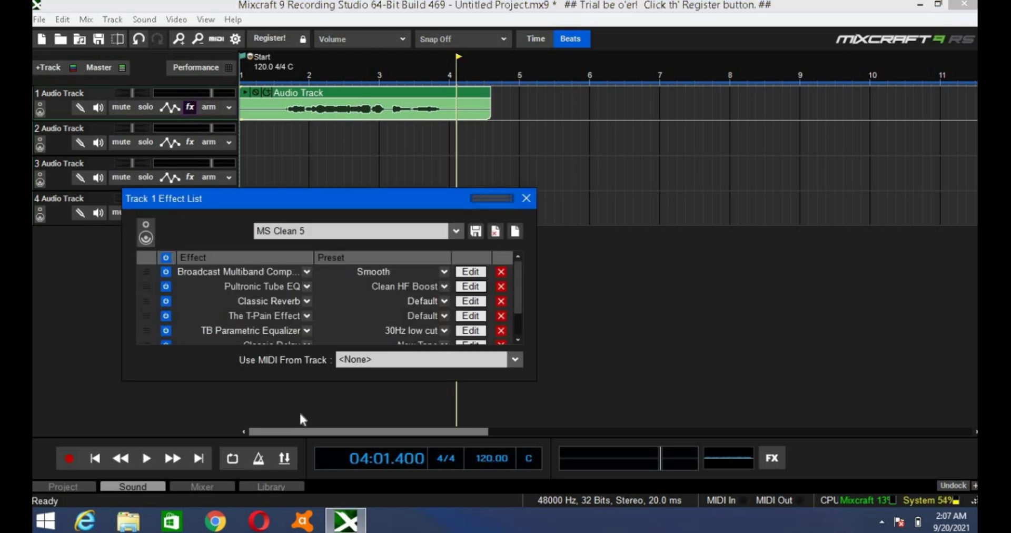
left_click(526, 198)
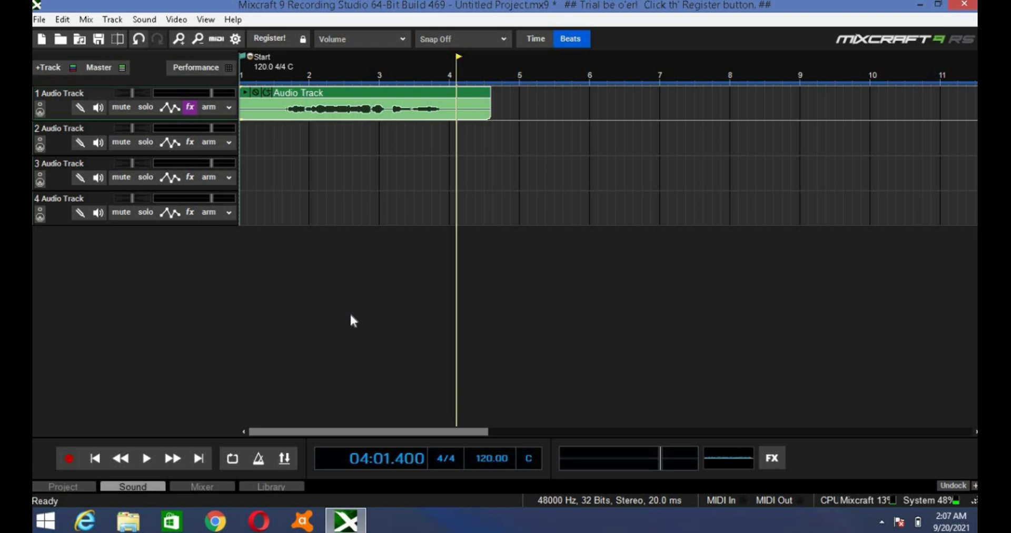